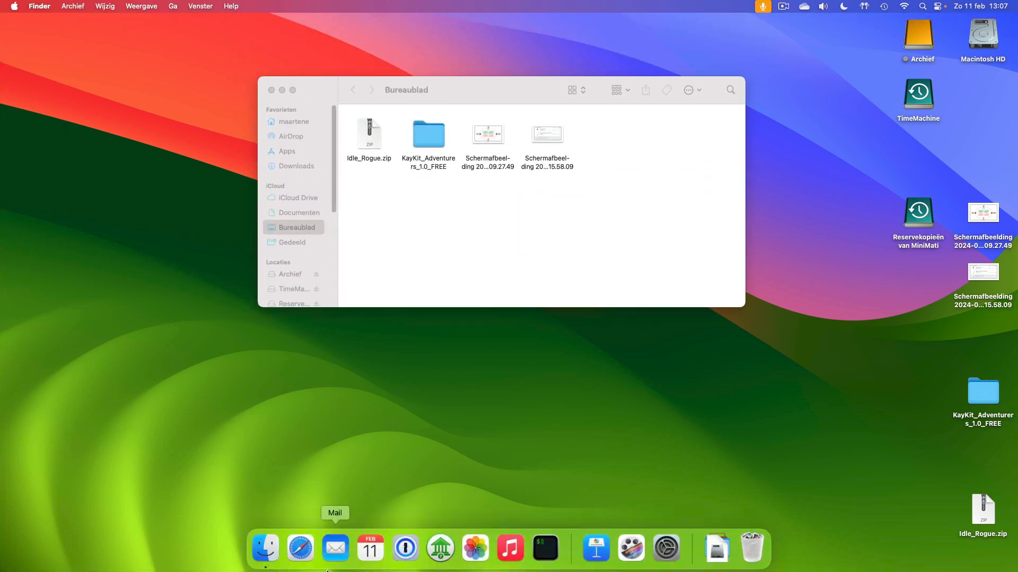
Step: Switch to Safari, go to kaylousberg.itch.io and open the KayKit - Character Pack : Adventurers page
click(309, 560)
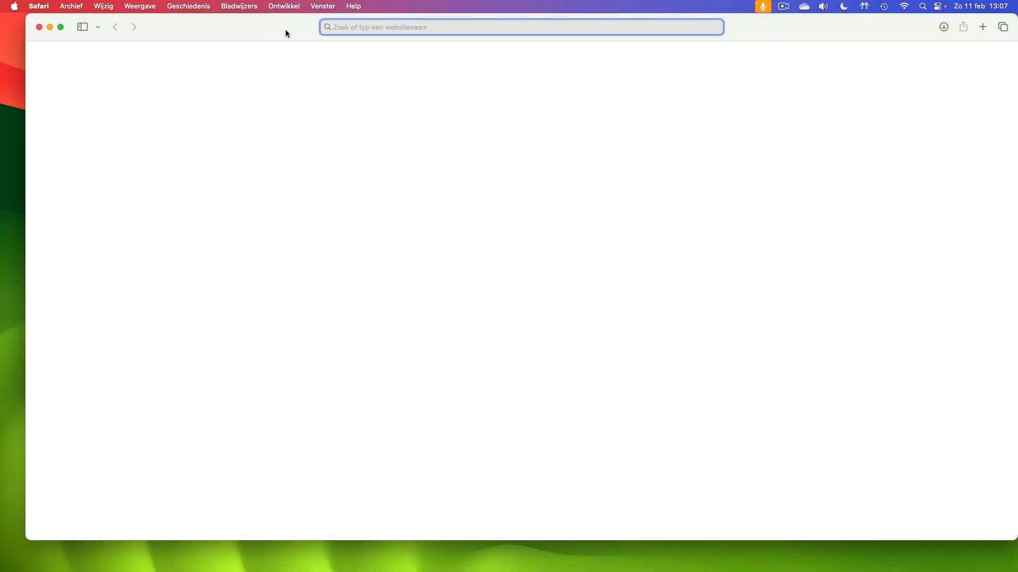
text(kay)
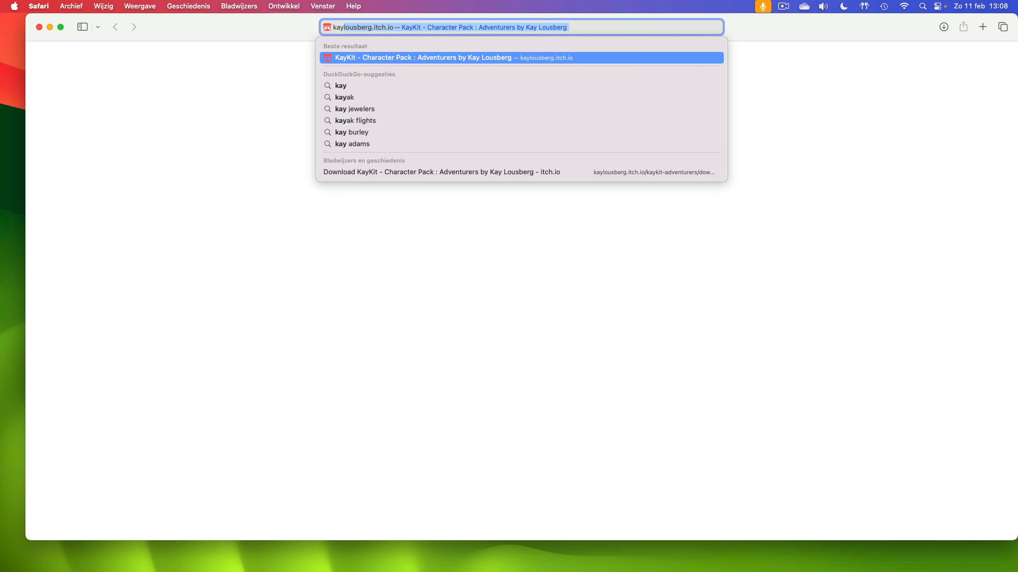
key(Return)
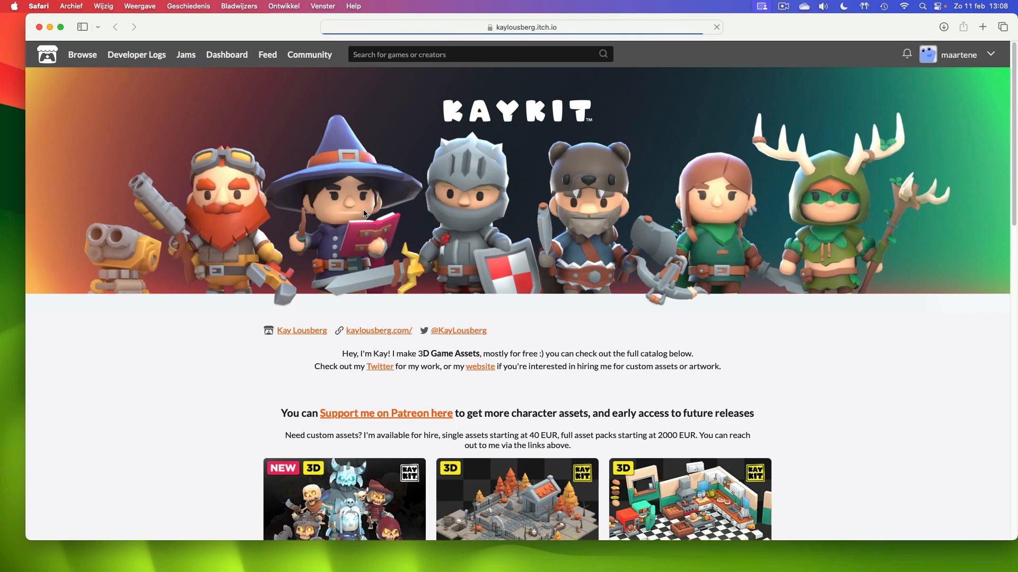
scroll(385, 273, down, 10)
scroll(402, 275, down, 2)
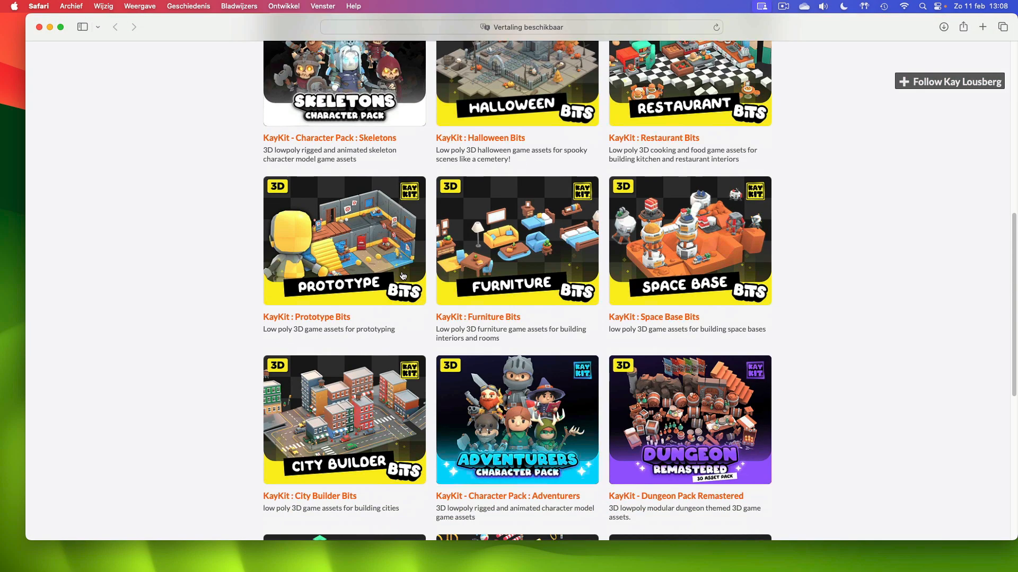
click(495, 402)
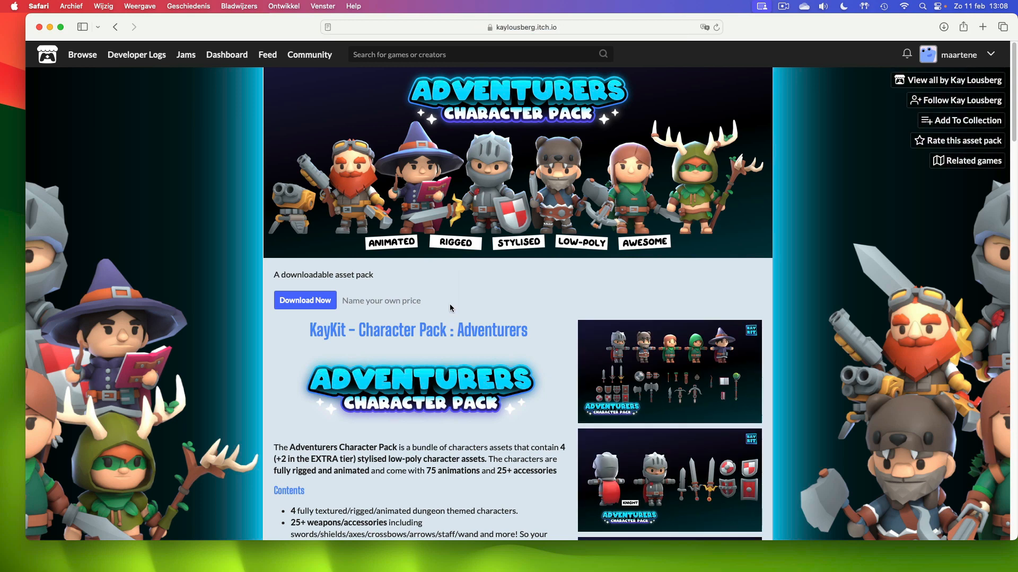
Step: Load assetstore.unity.com in a new browser tab and search the Unity Asset Store for "animation baker"
key(cmd+t)
text(ass)
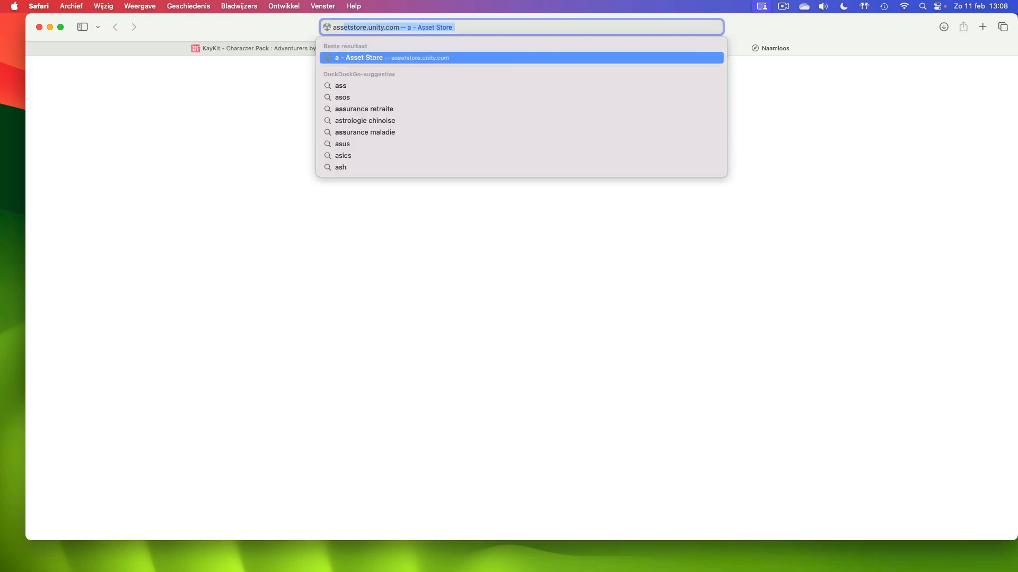
key(Return)
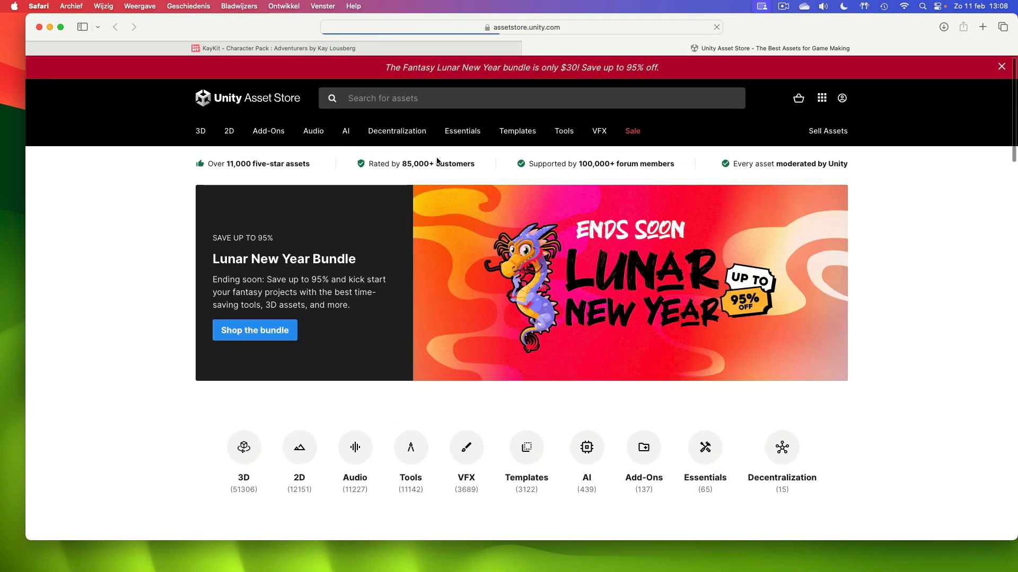
click(418, 99)
text(baker)
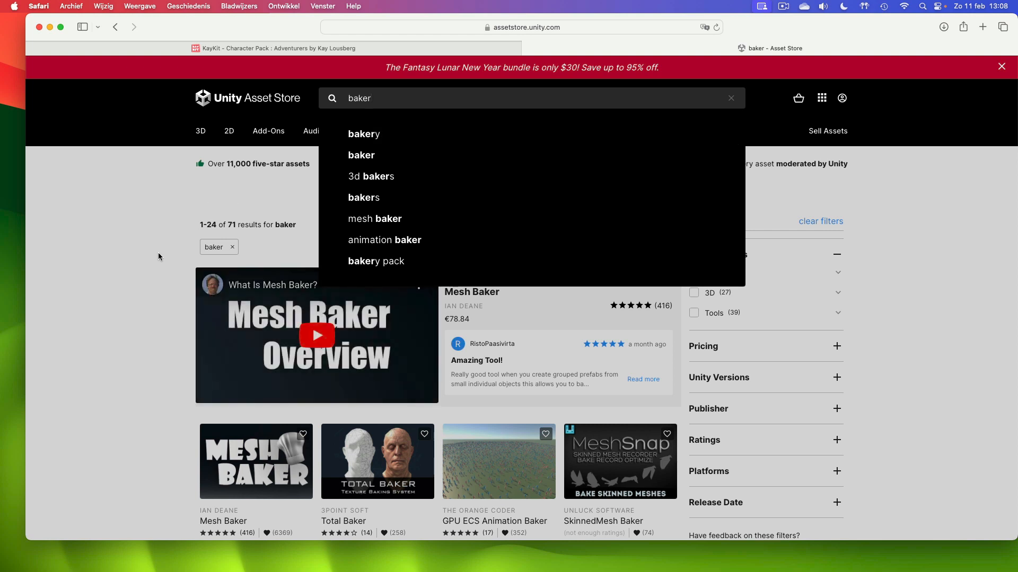
key(super+Left)
text(animation)
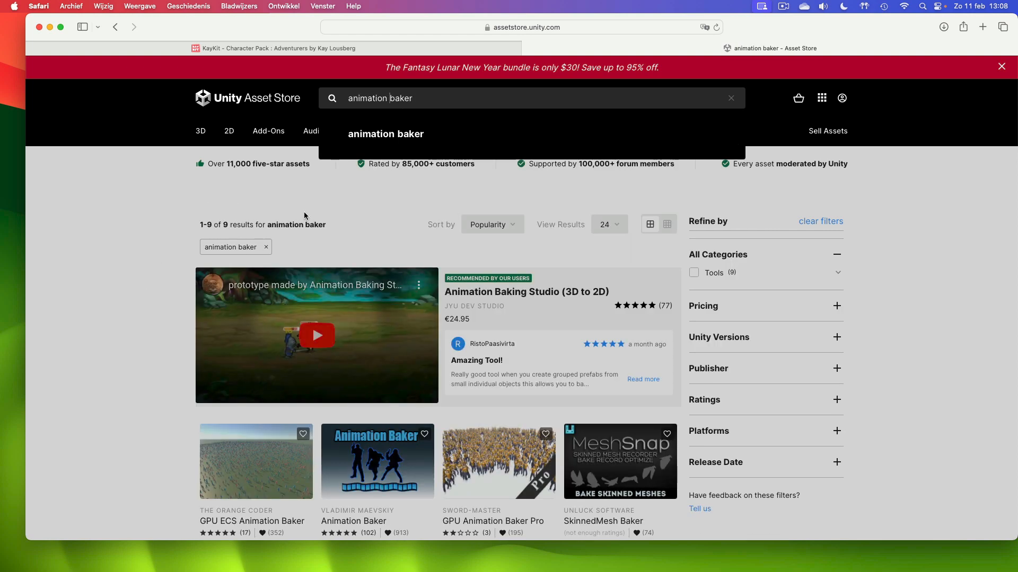
Step: Open the Animation Baking Studio (3D to 2D) asset page and view its third preview image
click(503, 289)
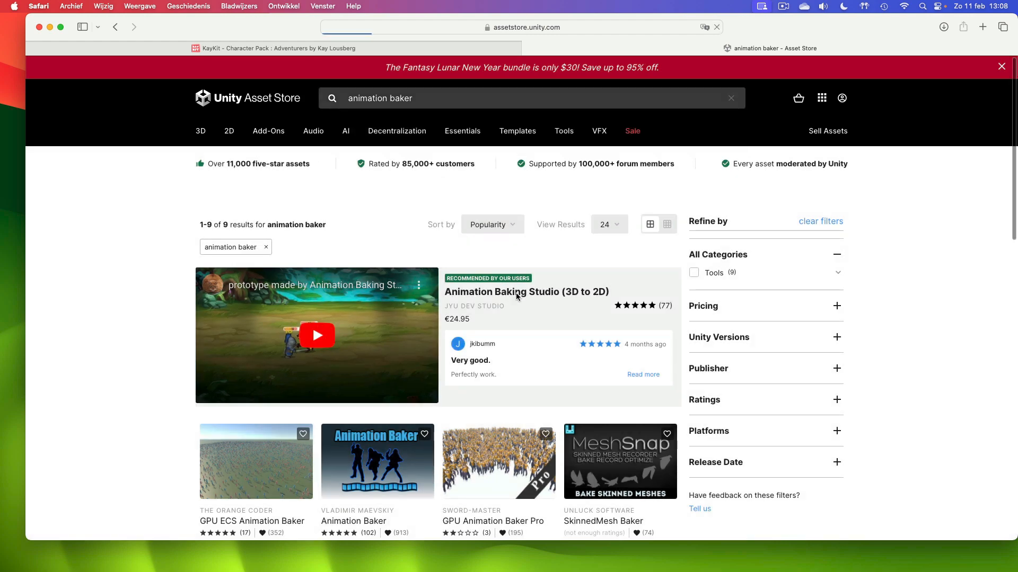
scroll(371, 345, down, 2)
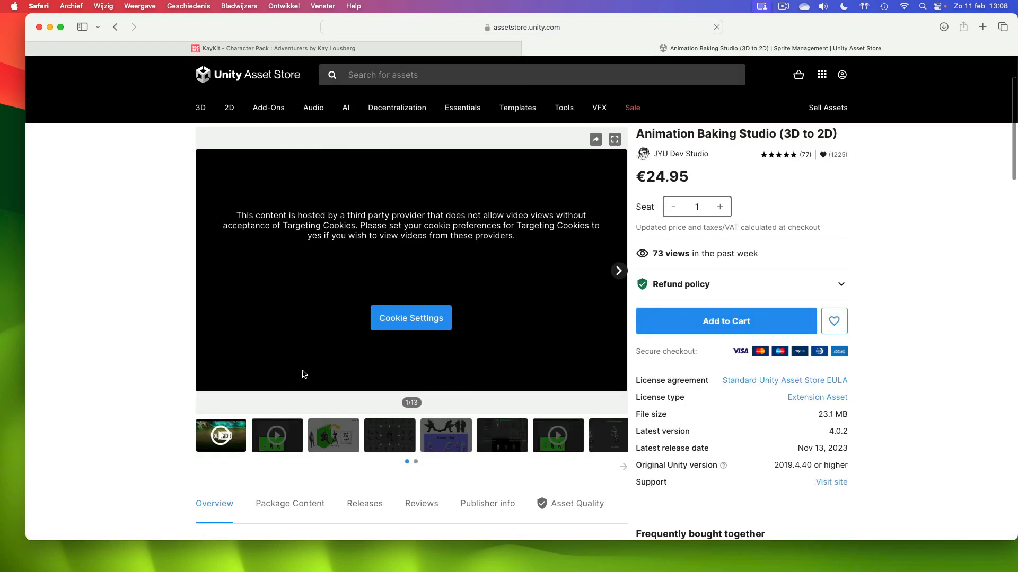
click(330, 437)
scroll(129, 305, up, 2)
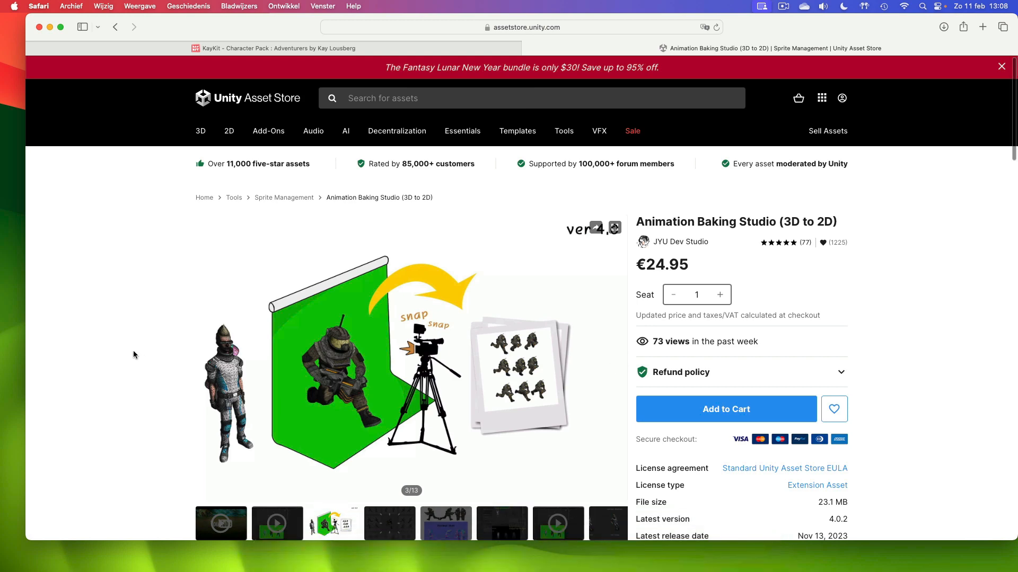
Step: Launch Unity Hub
key(super+space)
text(unity hub)
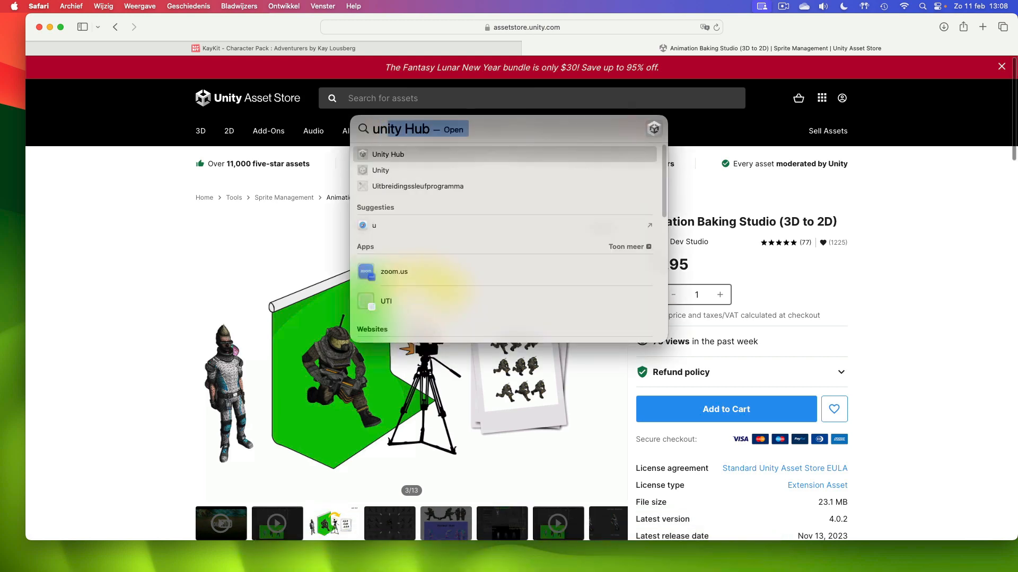
key(Return)
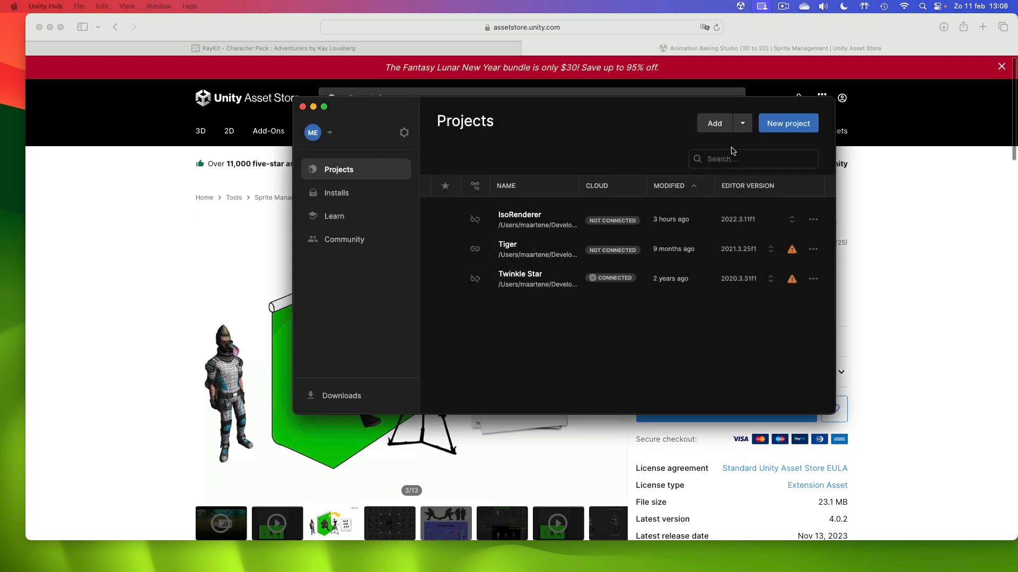
Step: Start a new project from the 3D Core template and name it IsoRendererTutorial
click(768, 124)
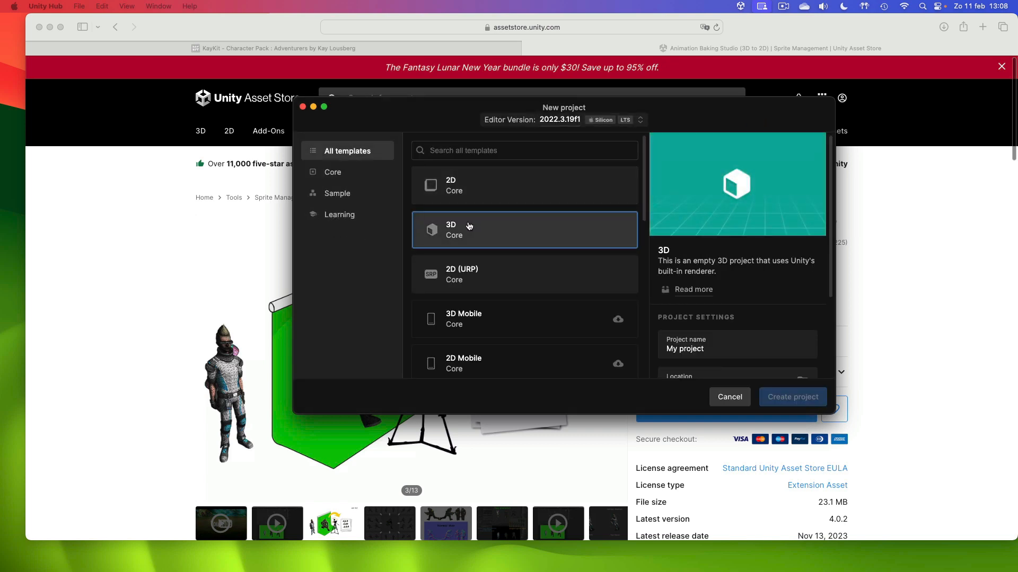
click(692, 350)
triple_click(695, 349)
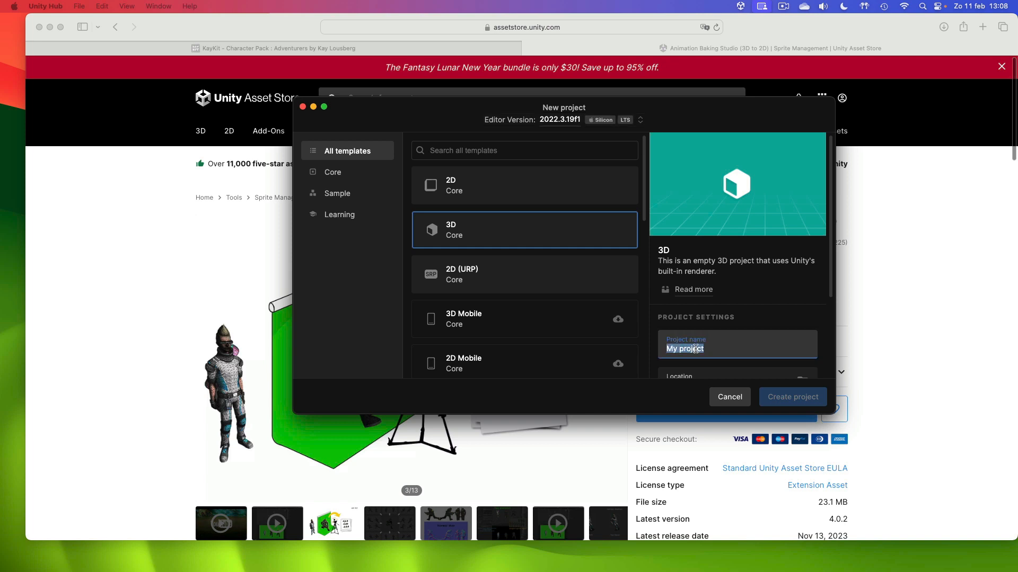
text(IsoRendererUtoria)
click(716, 349)
key(BackSpace)
text(Tutorial)
scroll(705, 339, down, 5)
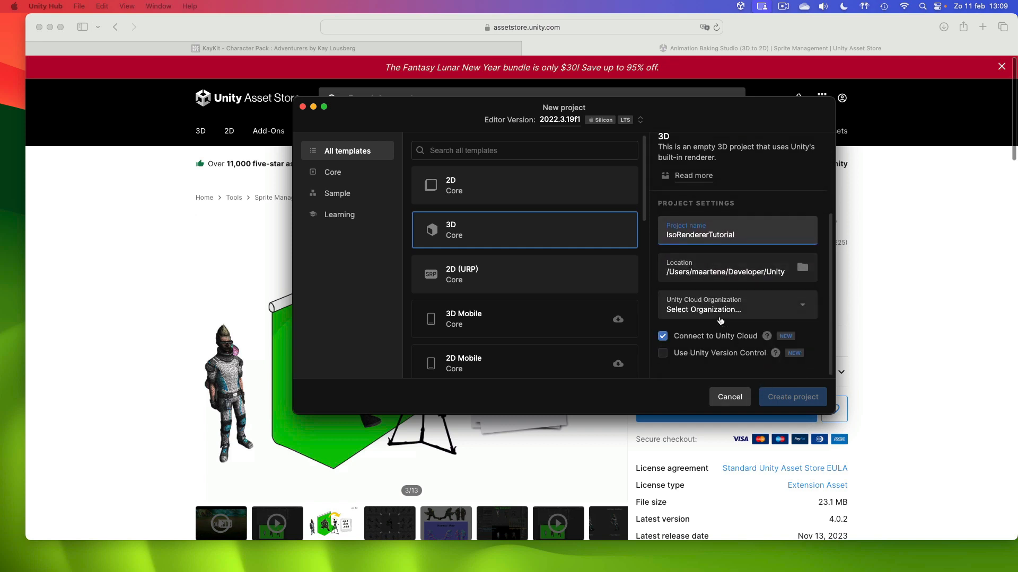
Step: Set the Unity Cloud organization to thedreamweb, turn off Connect to Unity Cloud, and create the project
click(720, 321)
click(753, 316)
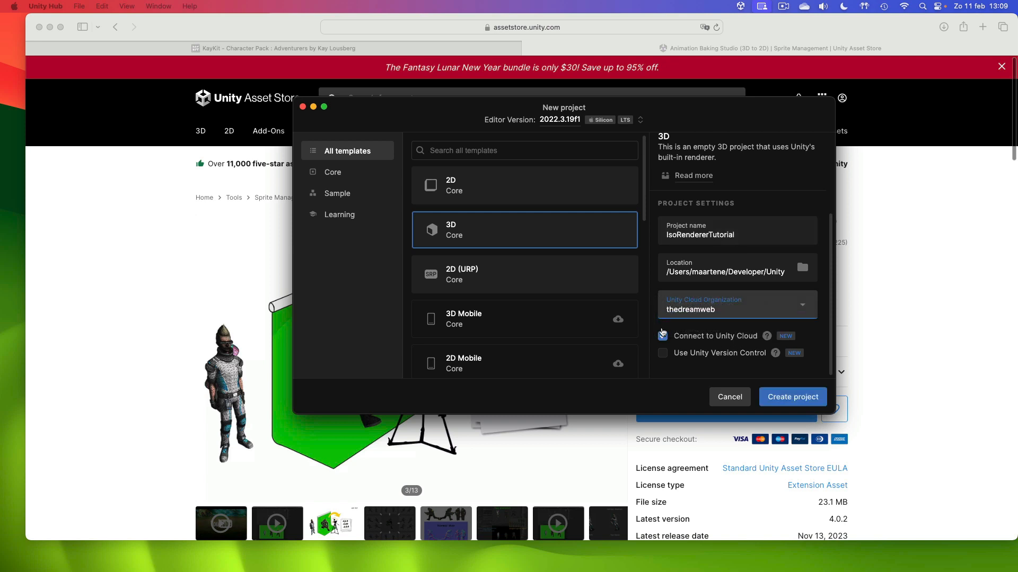
click(662, 335)
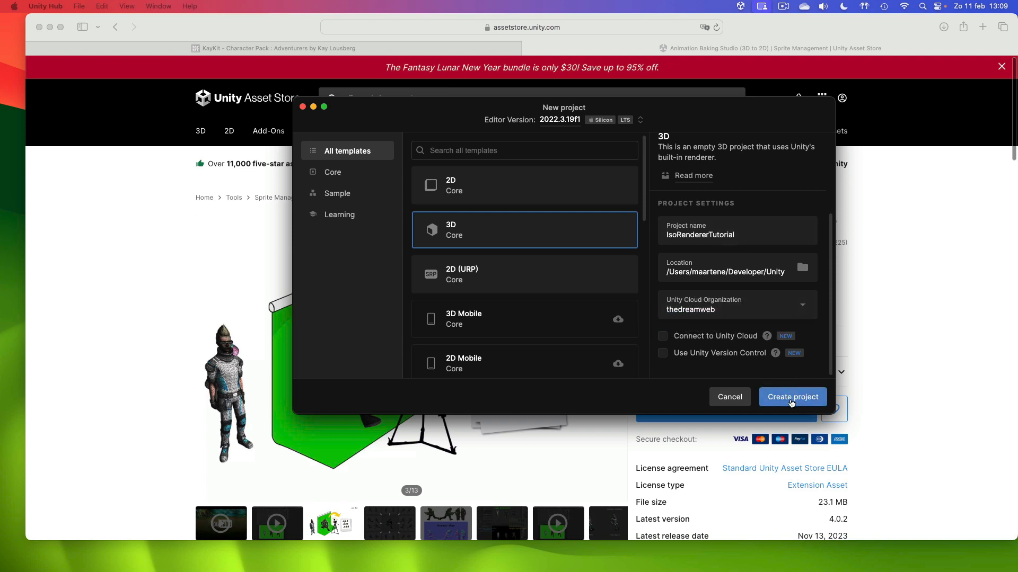
click(791, 398)
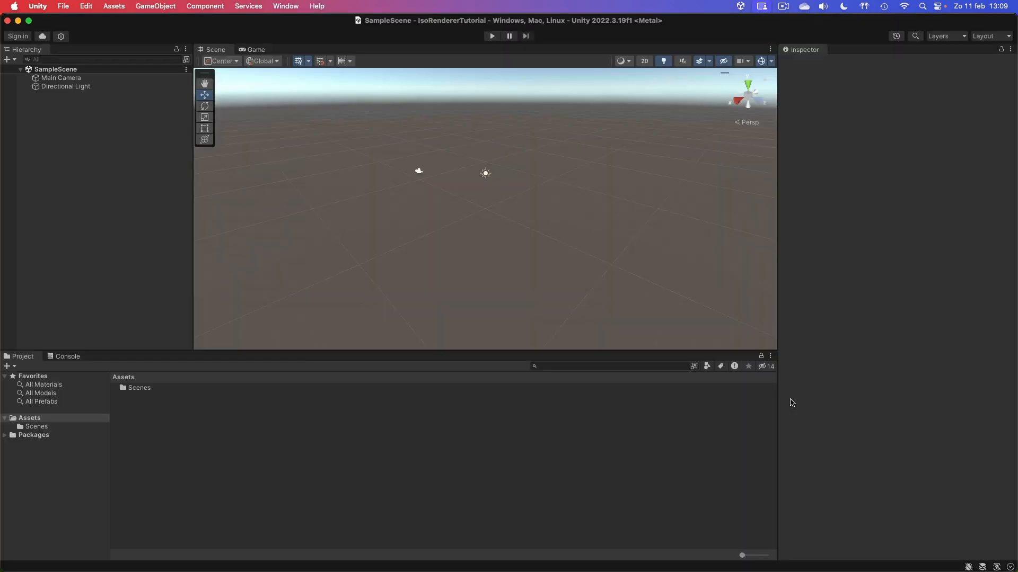
Step: Open the Package Manager in the new project and filter the My Assets packages by "baker"
key(super+Tab)
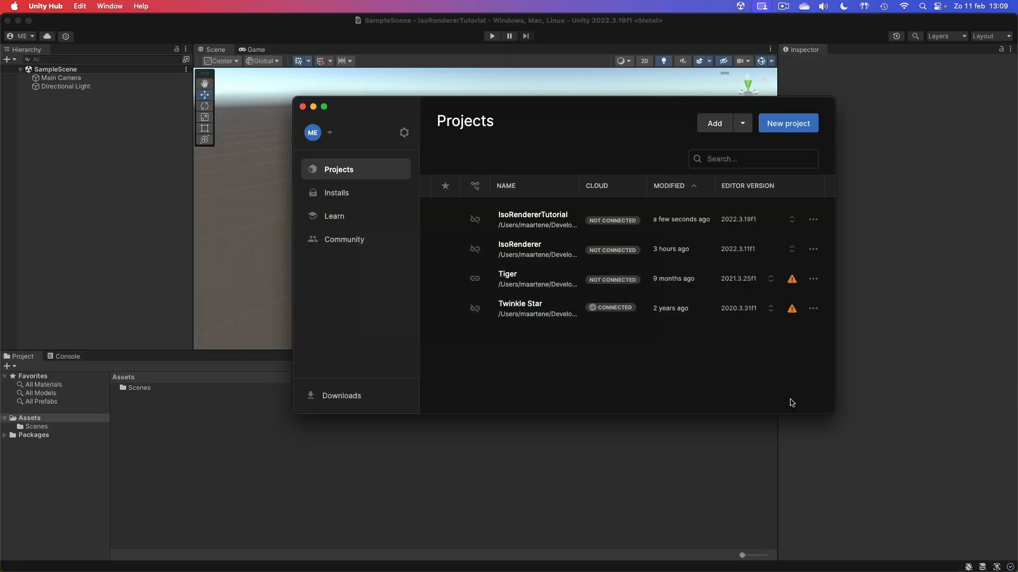
click(170, 200)
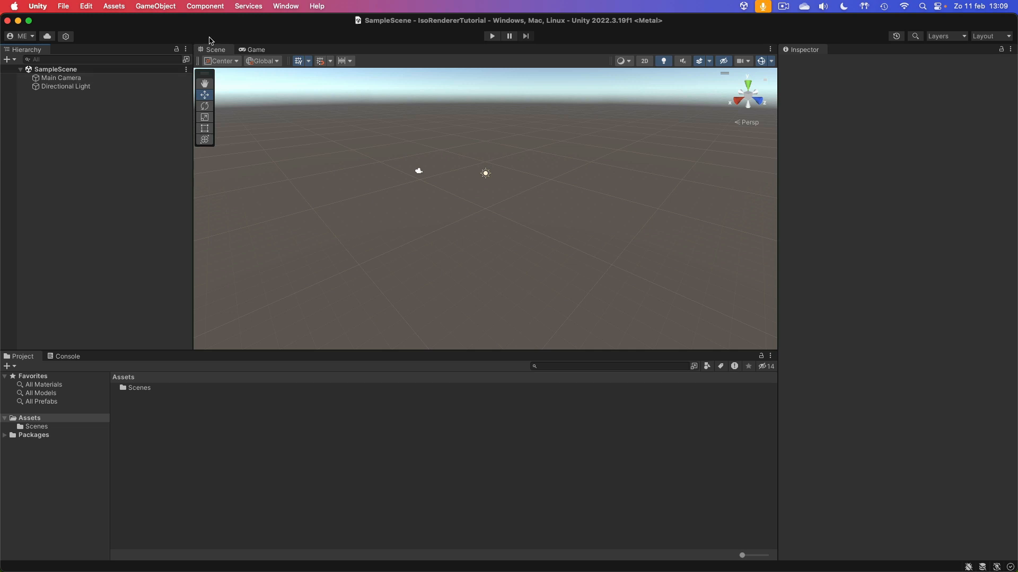
click(280, 6)
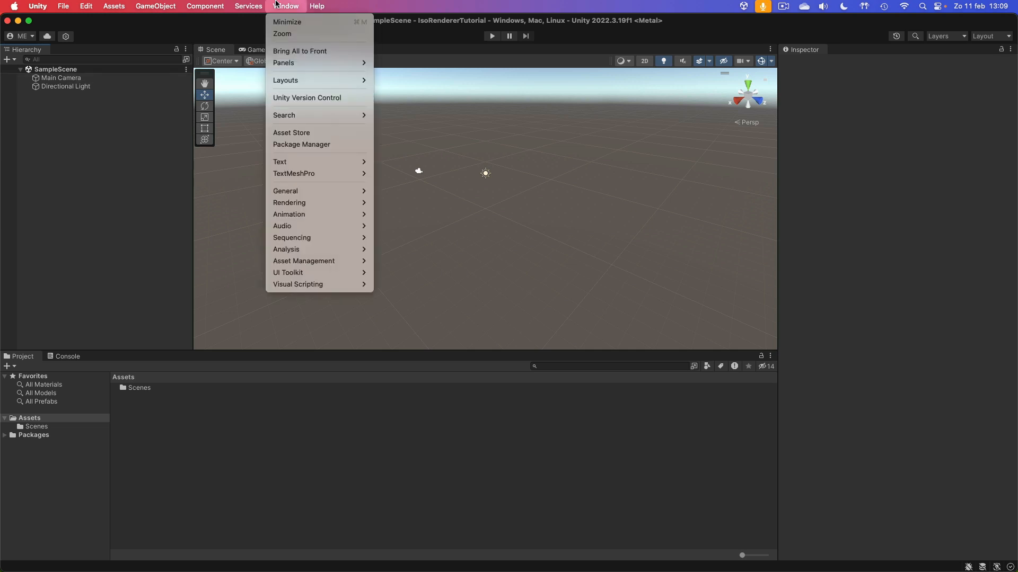
click(291, 146)
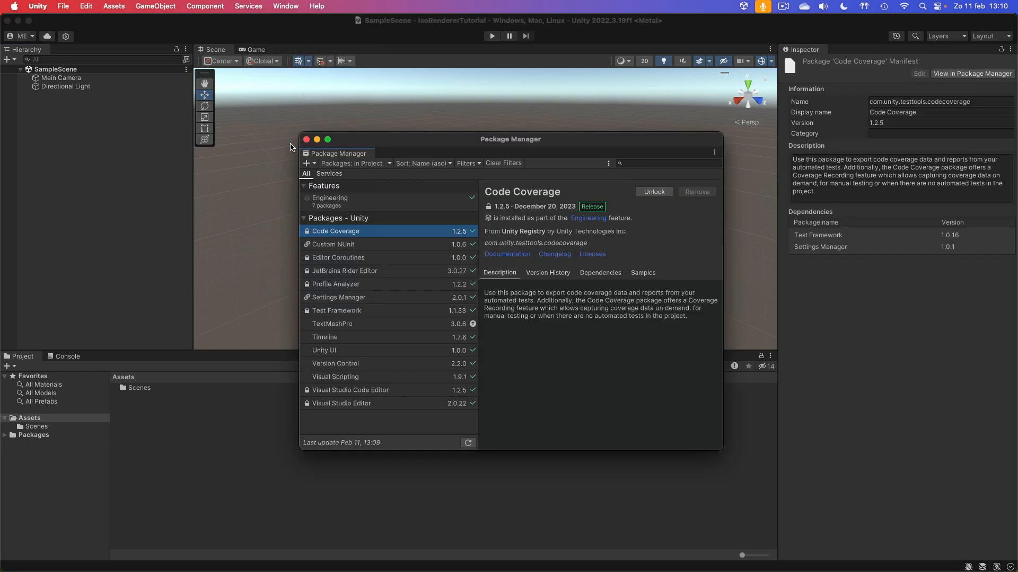
click(332, 164)
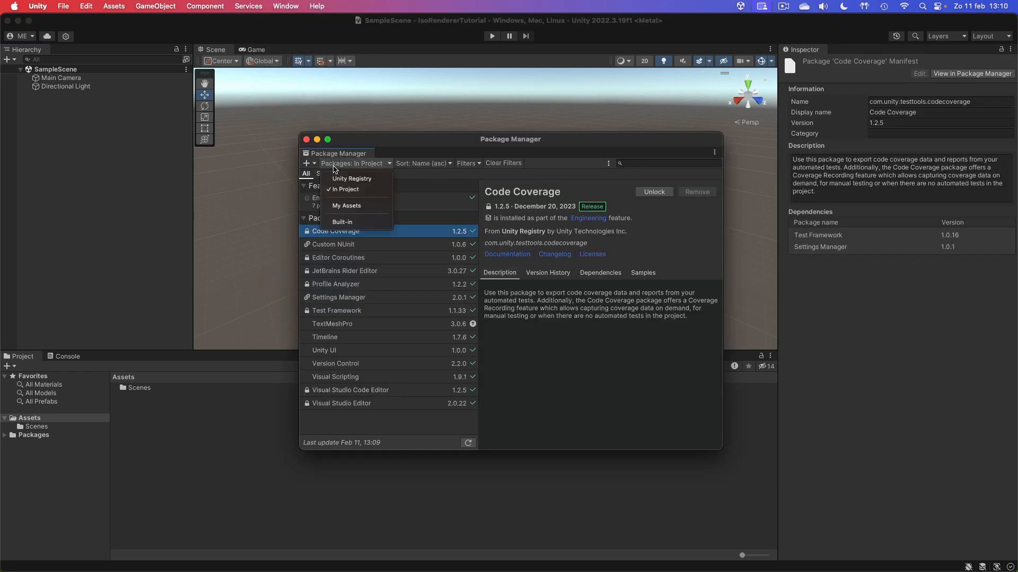
click(348, 206)
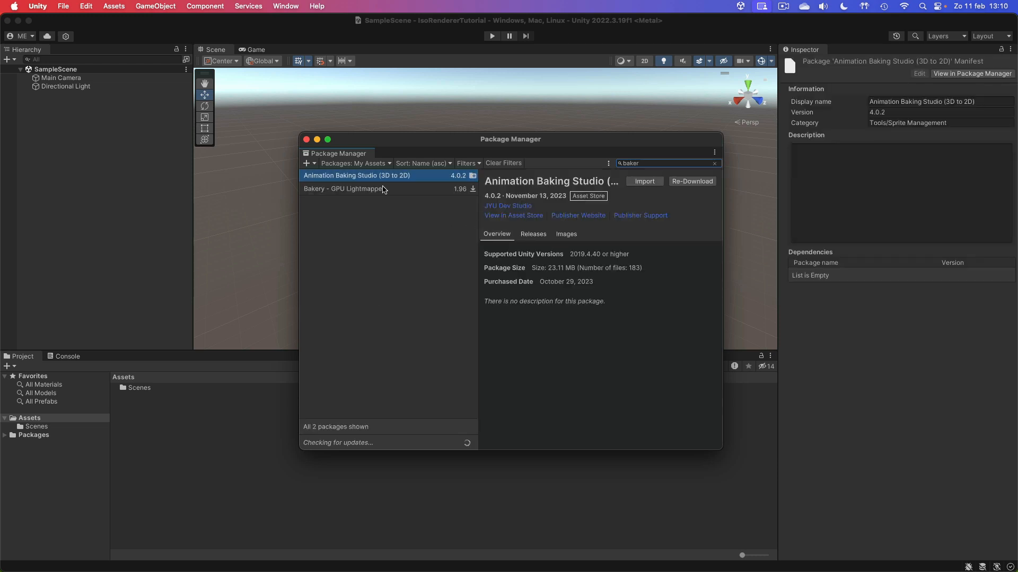
Step: Import all of the Animation Baking Studio (3D to 2D) package into the project and close the Package Manager
click(649, 182)
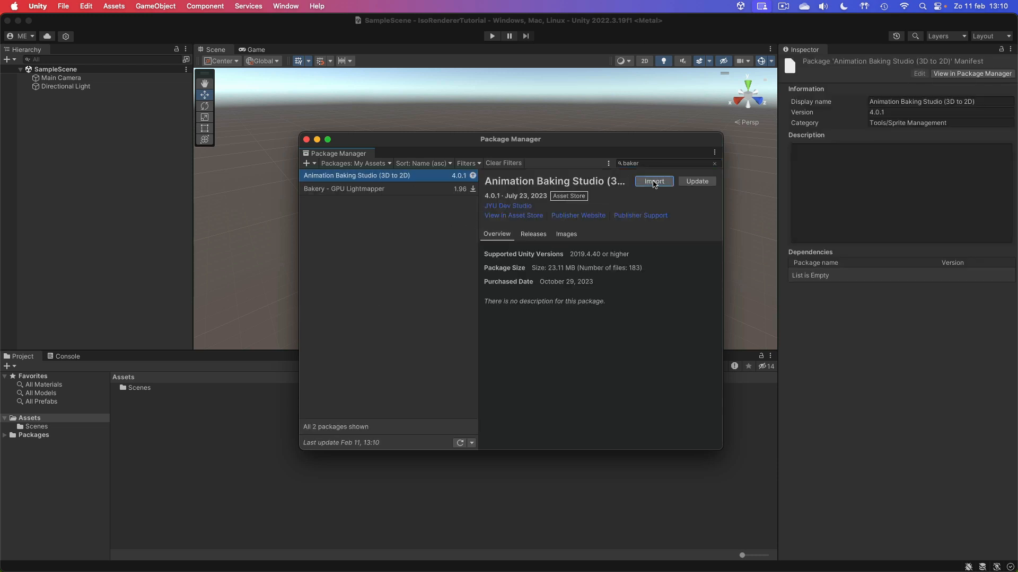
click(807, 462)
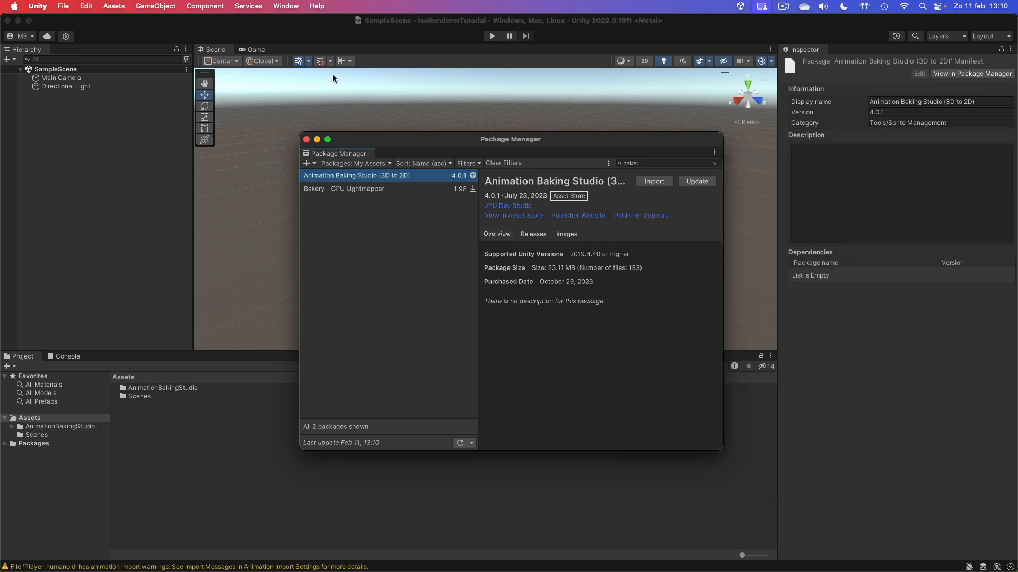
click(306, 139)
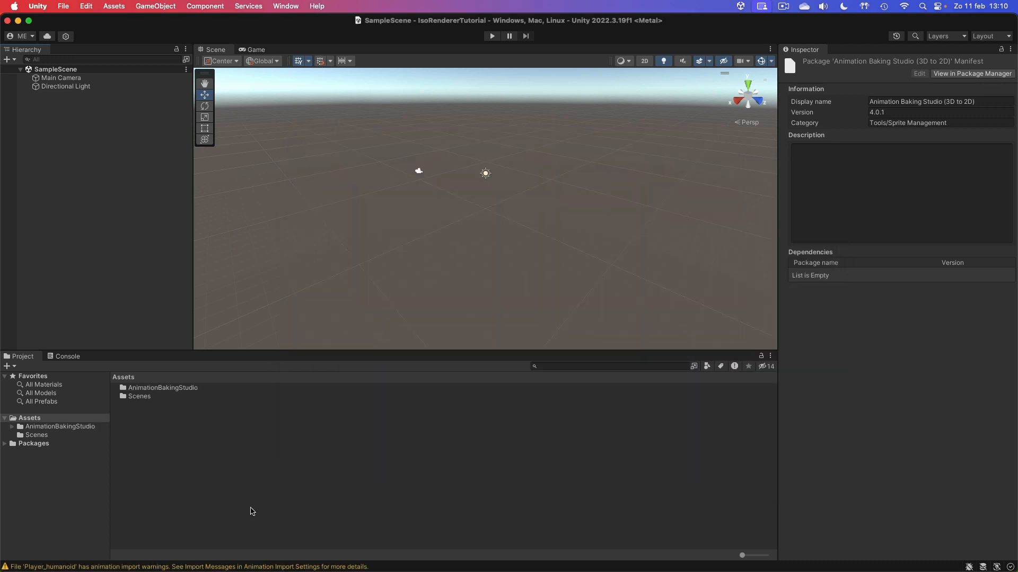
Step: Import the KayKit_Adventurers_1.0_FREE folder from the Mac desktop into the project's Assets folder
click(255, 568)
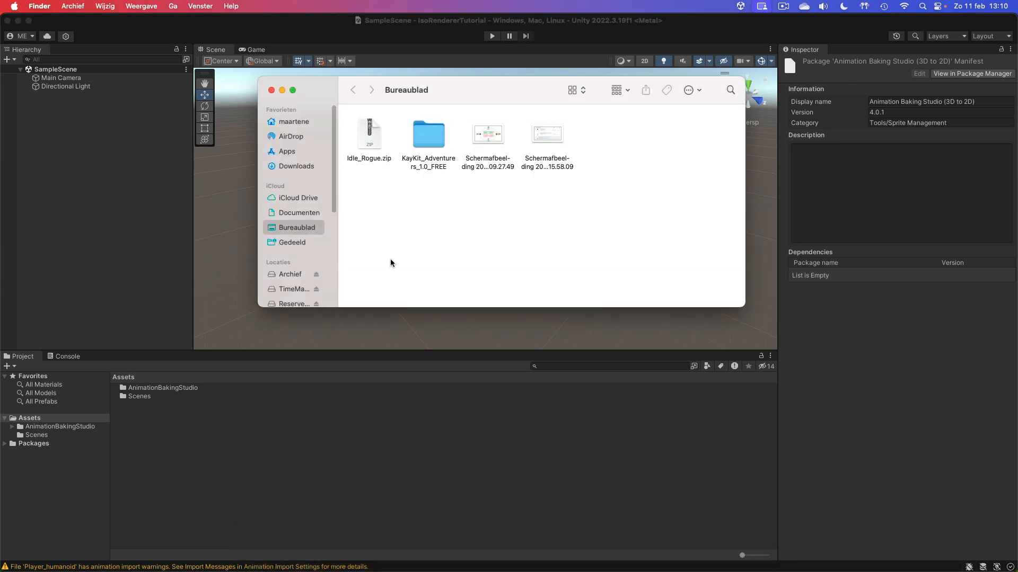
drag(432, 139, 221, 444)
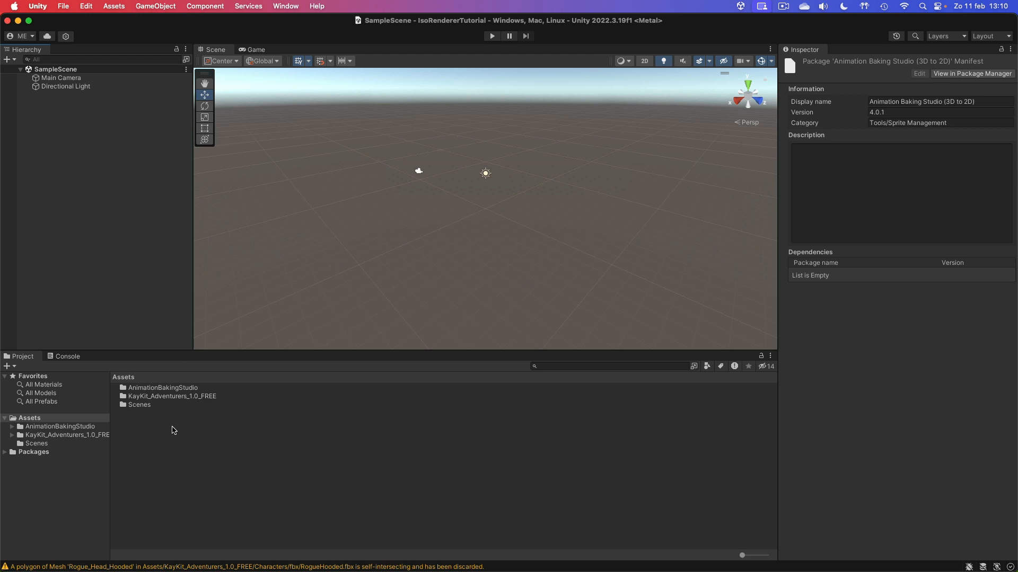
click(160, 397)
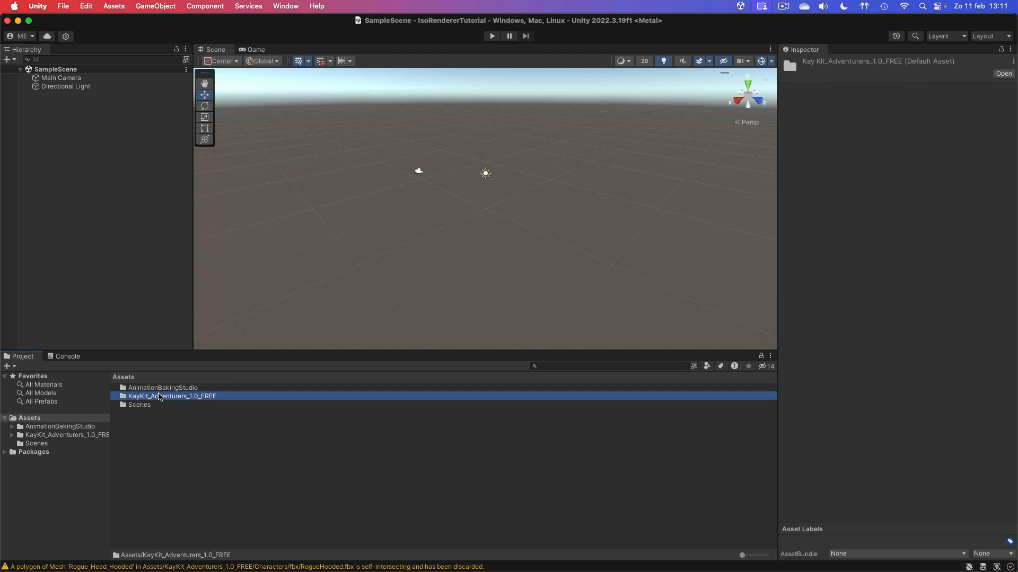
Step: Open the Studio demo scene from the AnimationBakingStudio/Demo folder and collapse the AnimationBakingStudio folder tree
click(159, 389)
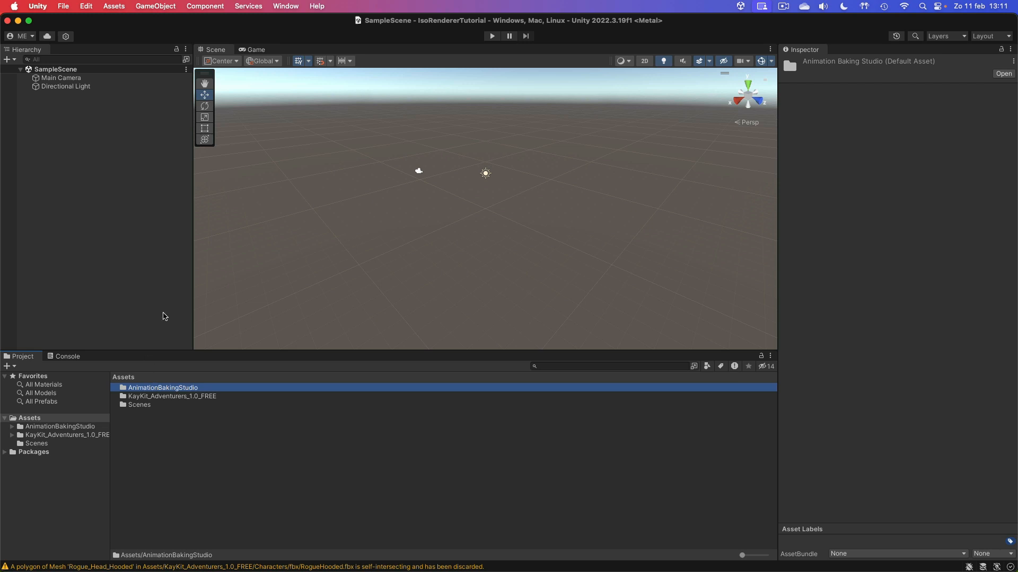
double_click(157, 389)
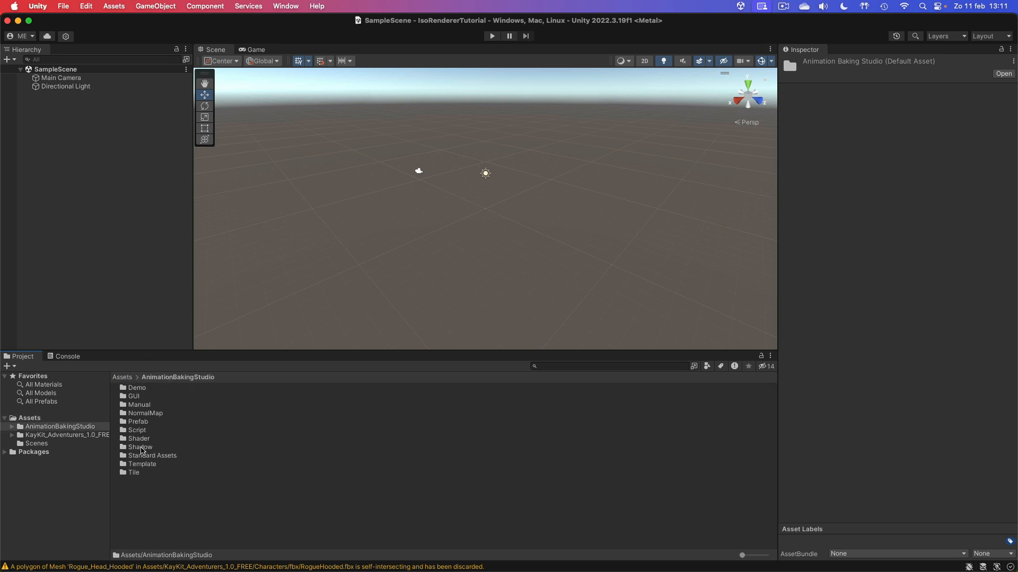
double_click(136, 388)
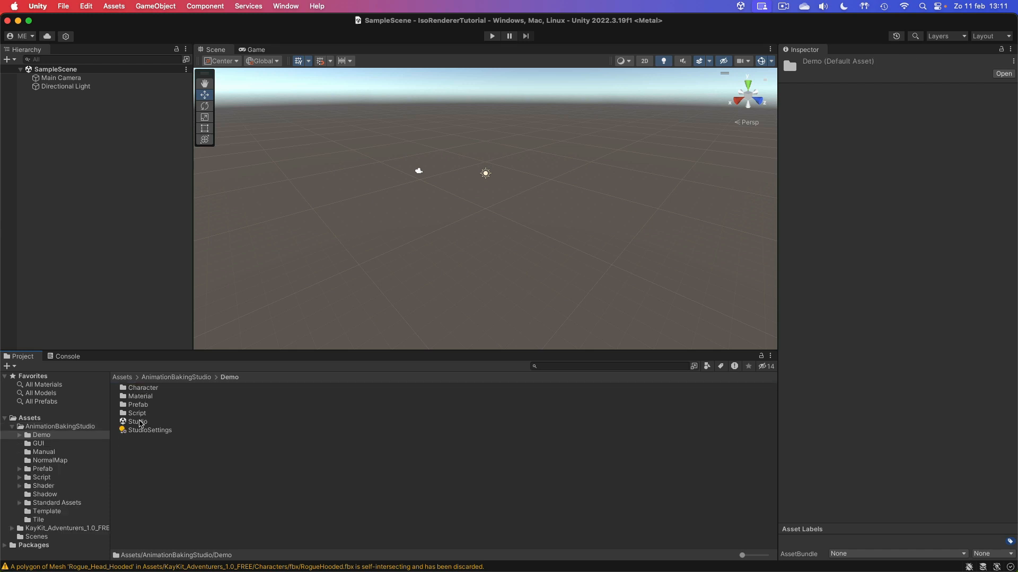
double_click(139, 423)
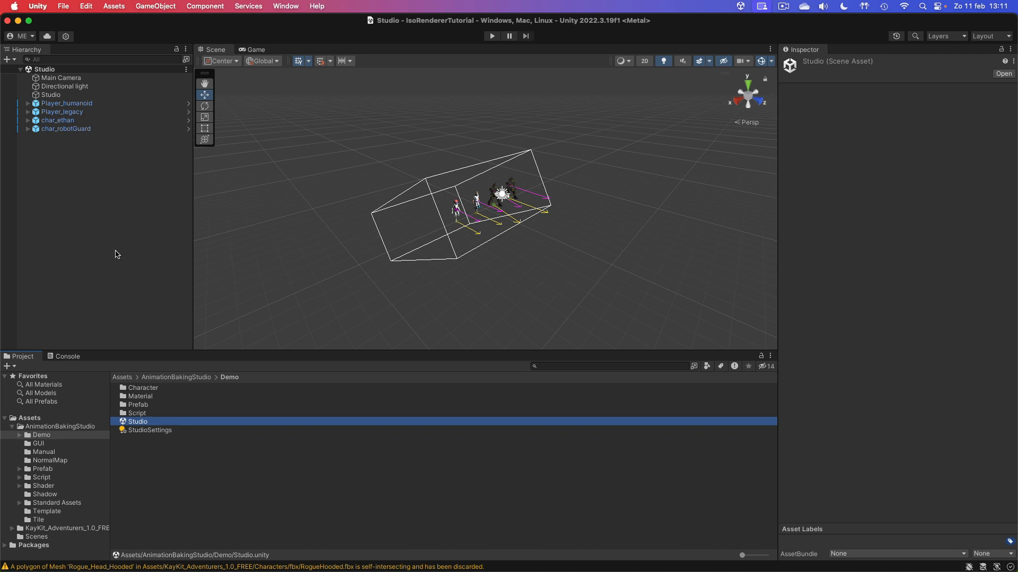
click(12, 426)
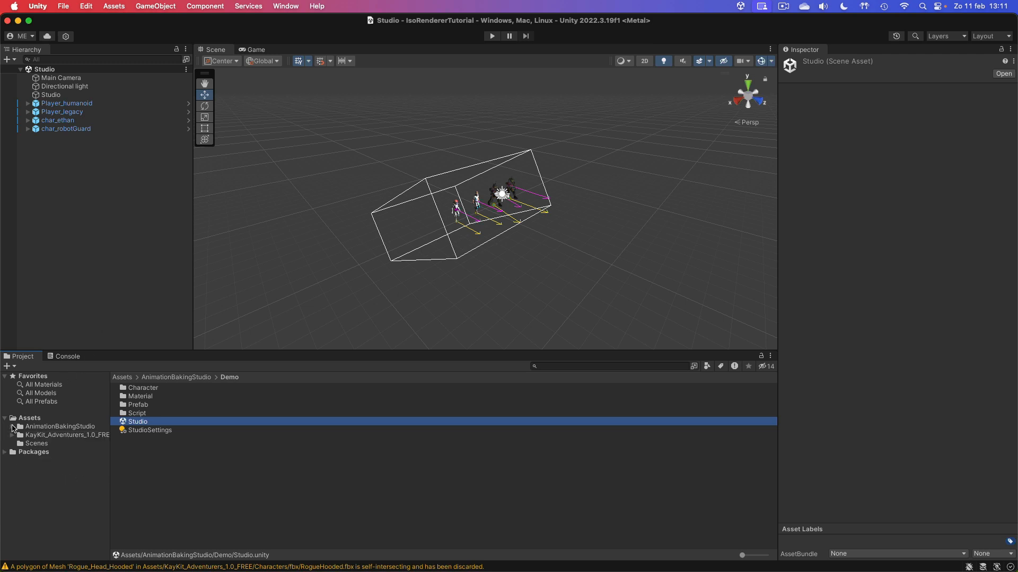
Step: Deactivate the four sample characters Player_humanoid, Player_legacy, char_ethan and char_robotGuard in the Studio scene
click(79, 103)
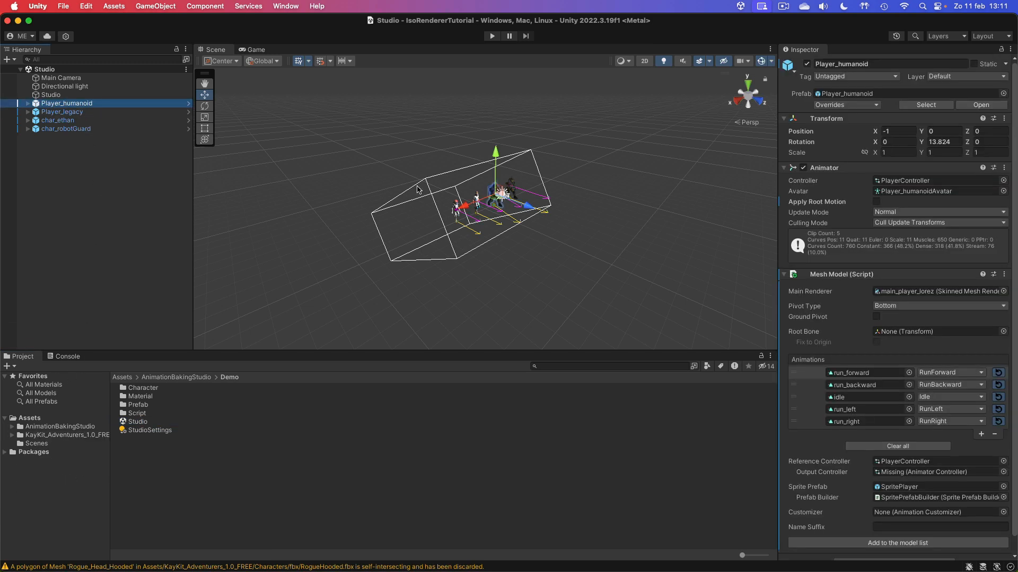
key(f)
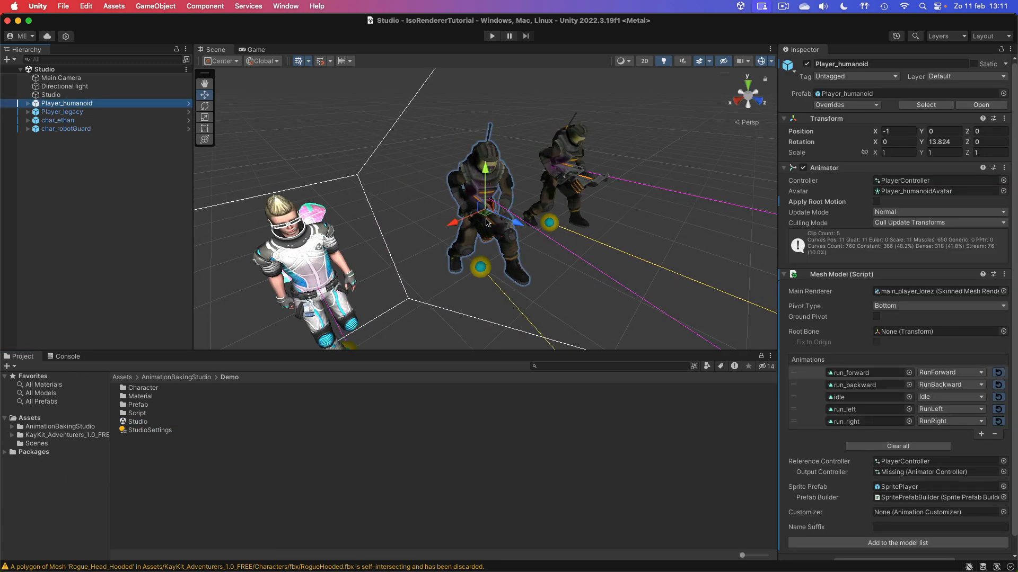
scroll(486, 222, down, 5)
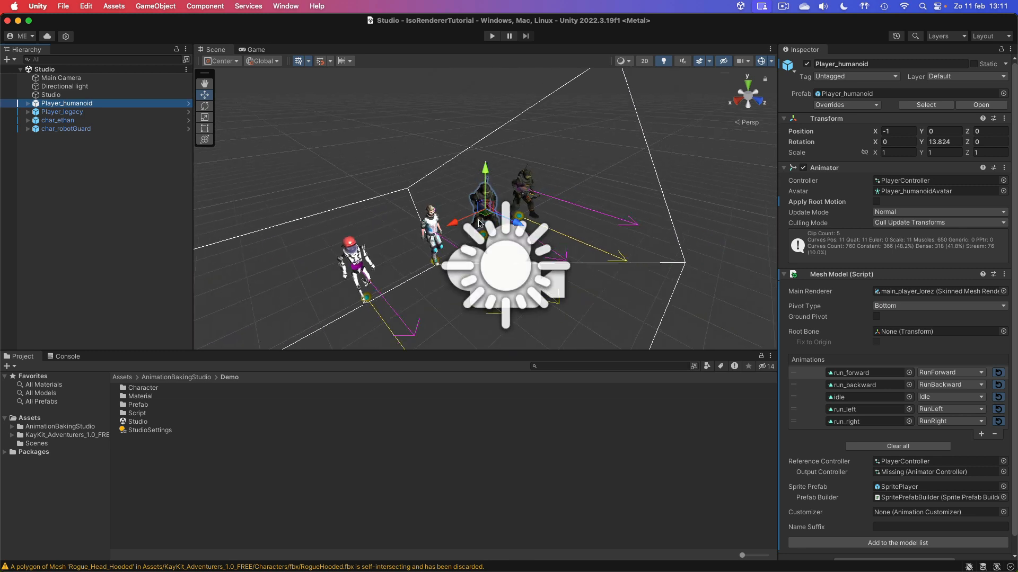
shift+click(80, 128)
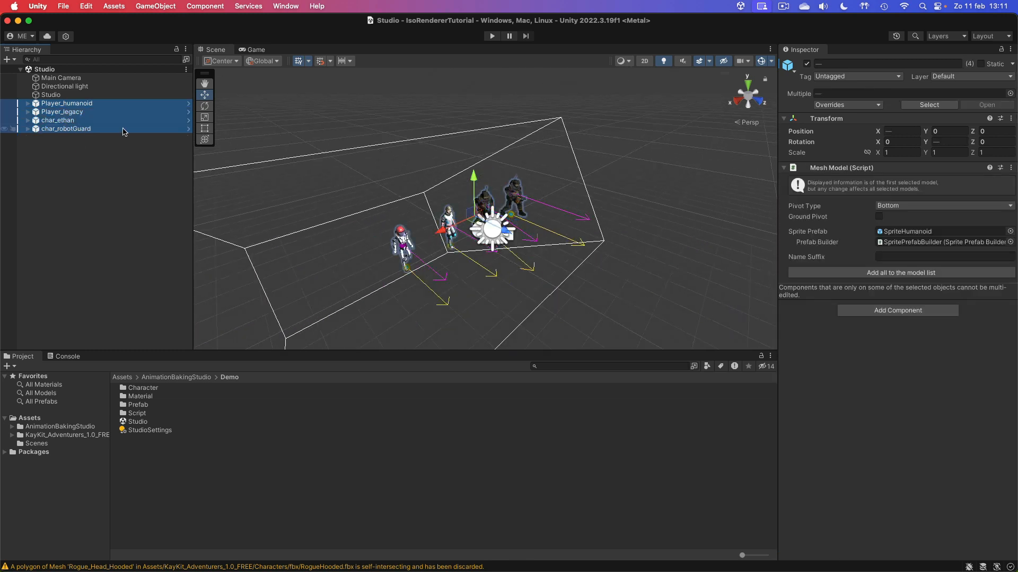
click(806, 63)
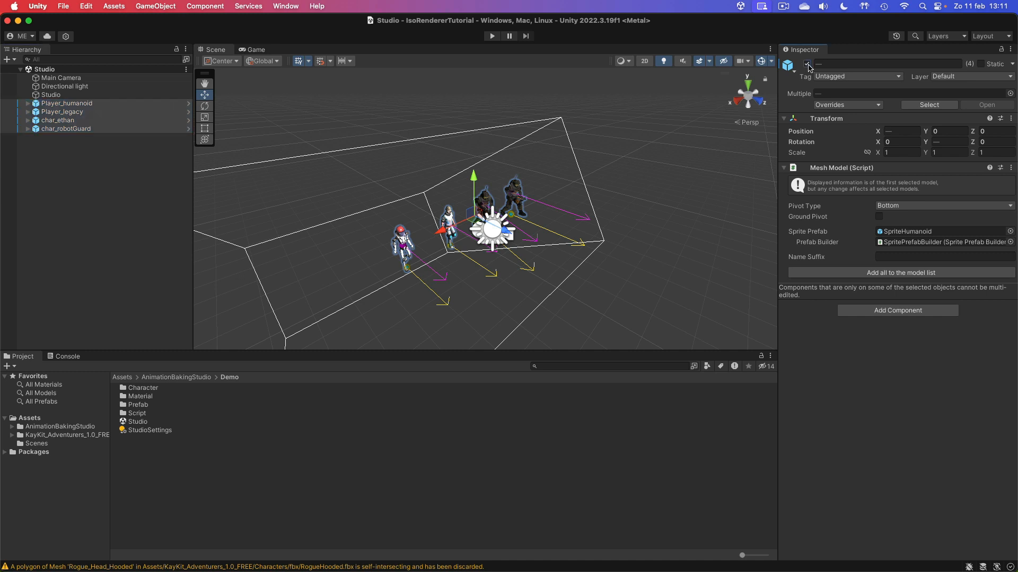
click(166, 214)
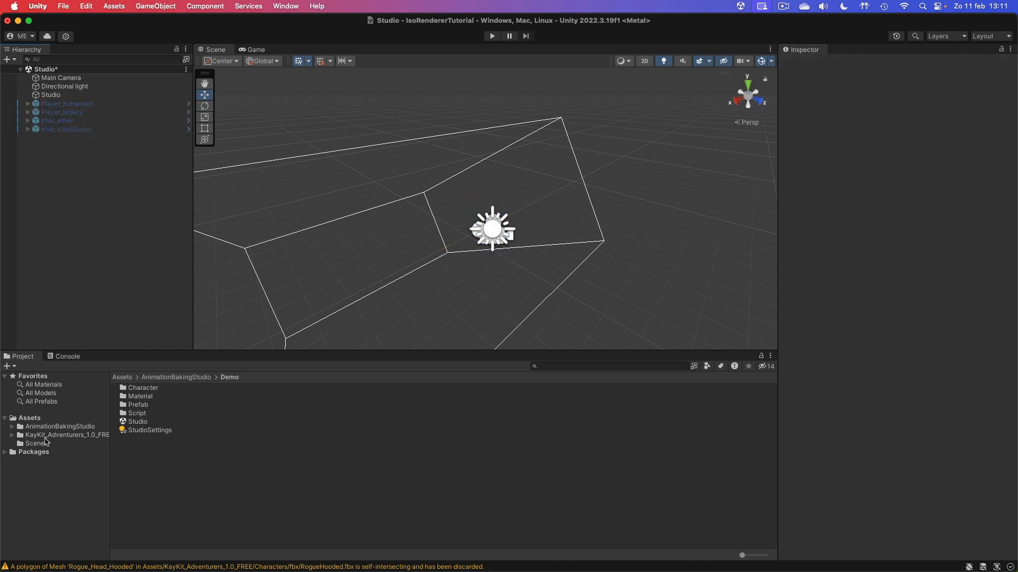
Step: Add the Rogue model from KayKit_Adventurers_1.0_FREE/Characters/fbx to the scene and frame it in the view
click(30, 436)
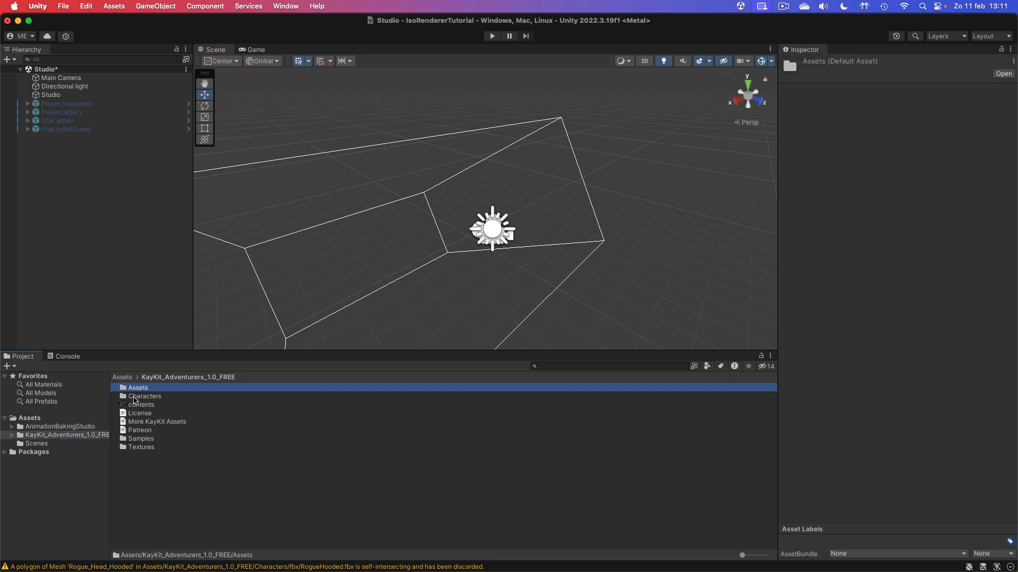
double_click(134, 396)
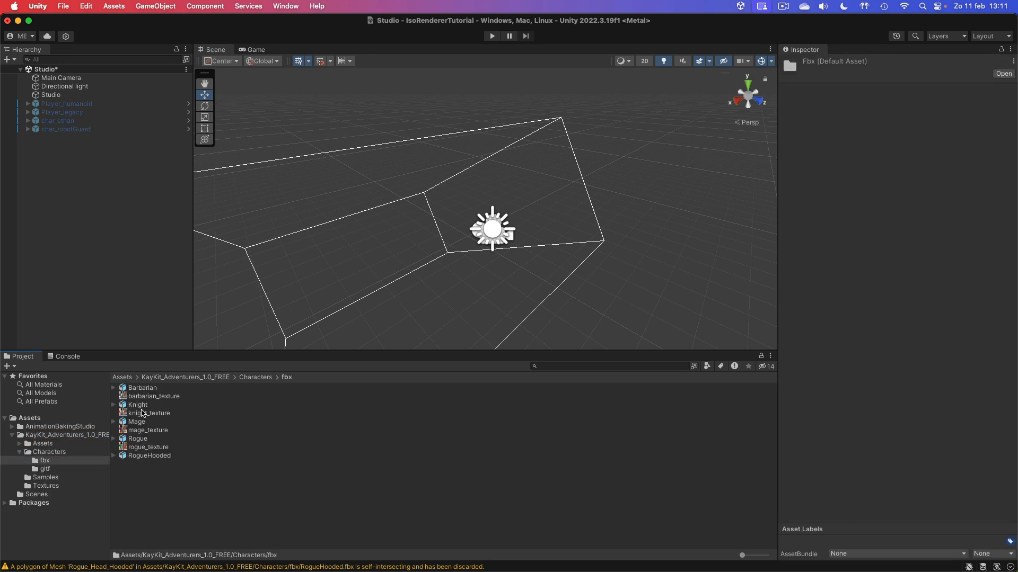
drag(137, 439, 98, 185)
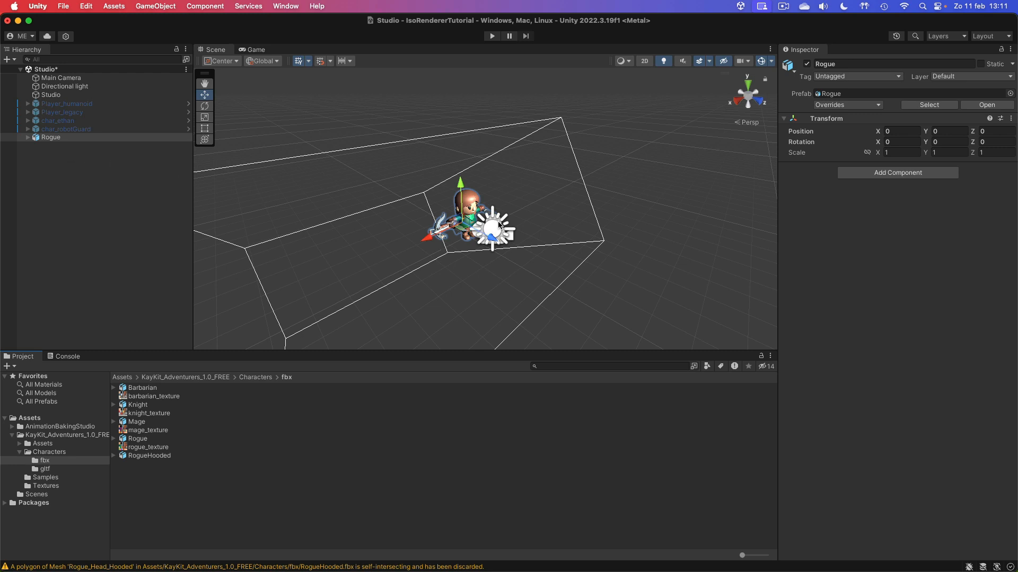
click(121, 140)
key(f)
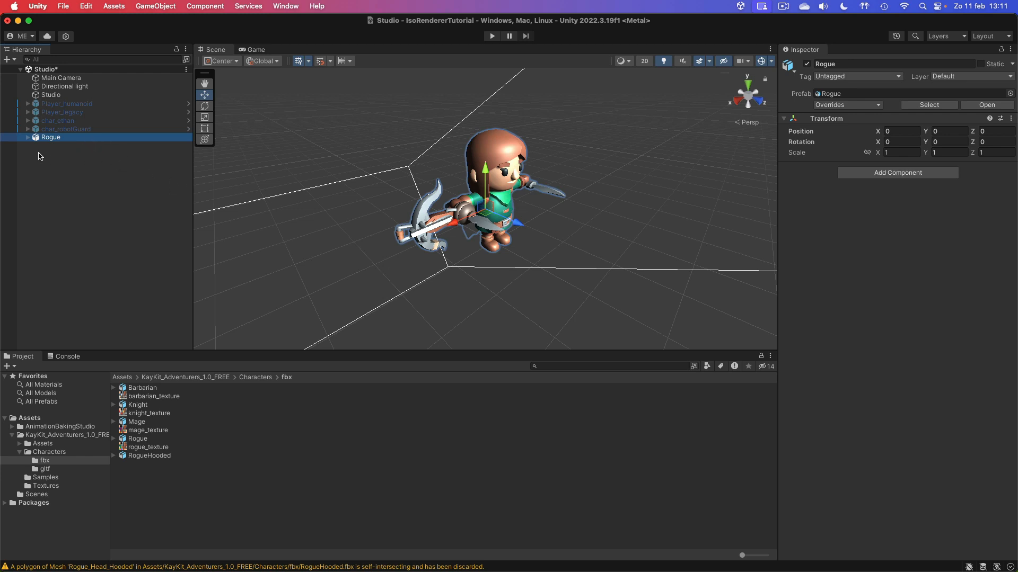
Step: Expand the Rogue's rig from the root through both arms down to the weapons in handslot.r
click(28, 138)
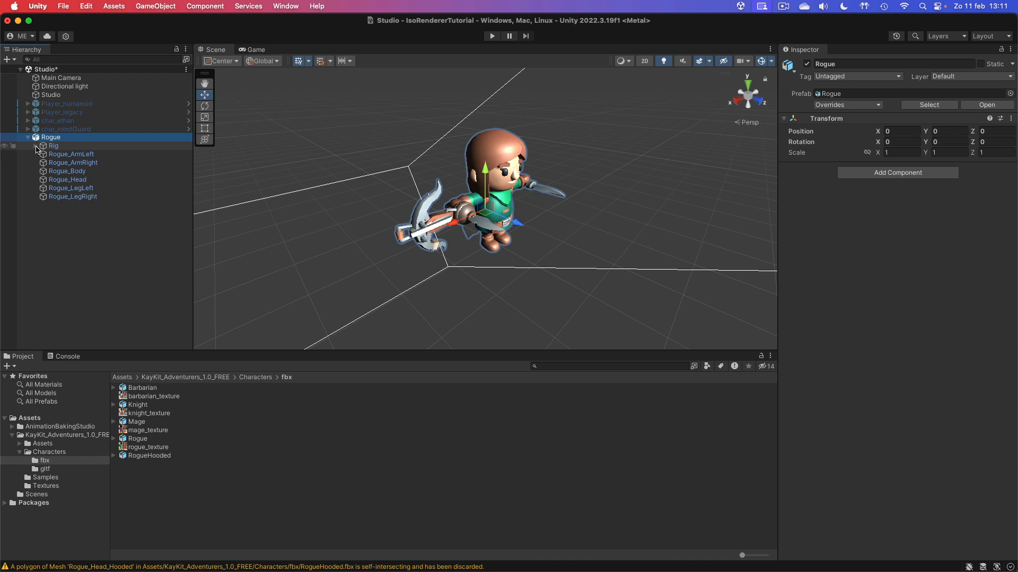
click(35, 146)
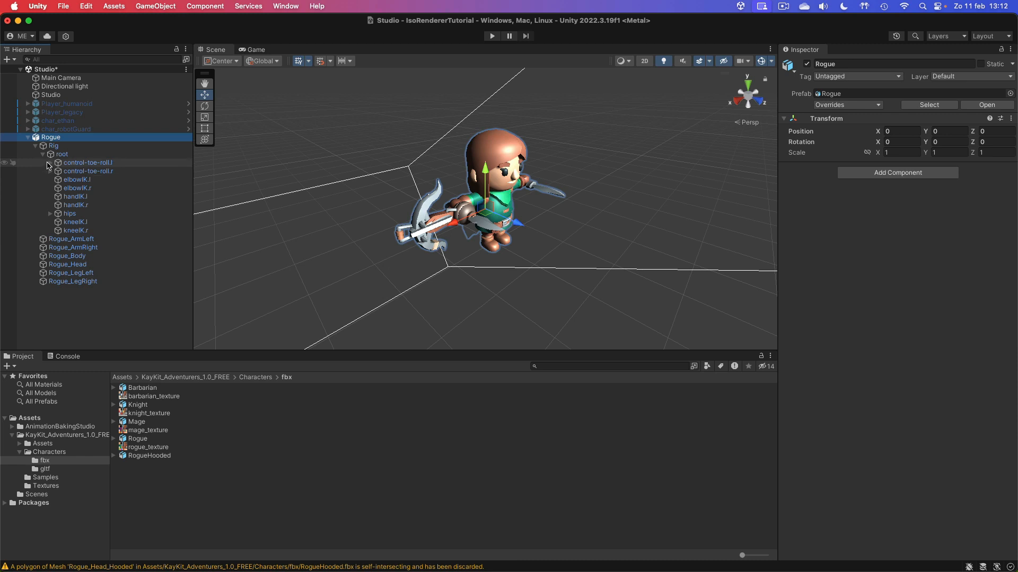
click(50, 214)
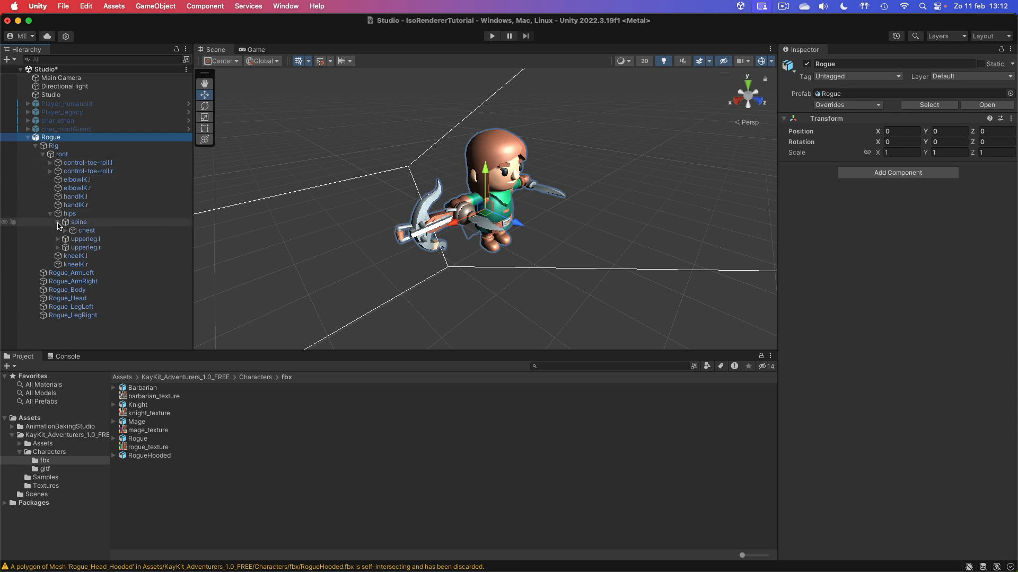
click(58, 222)
click(65, 230)
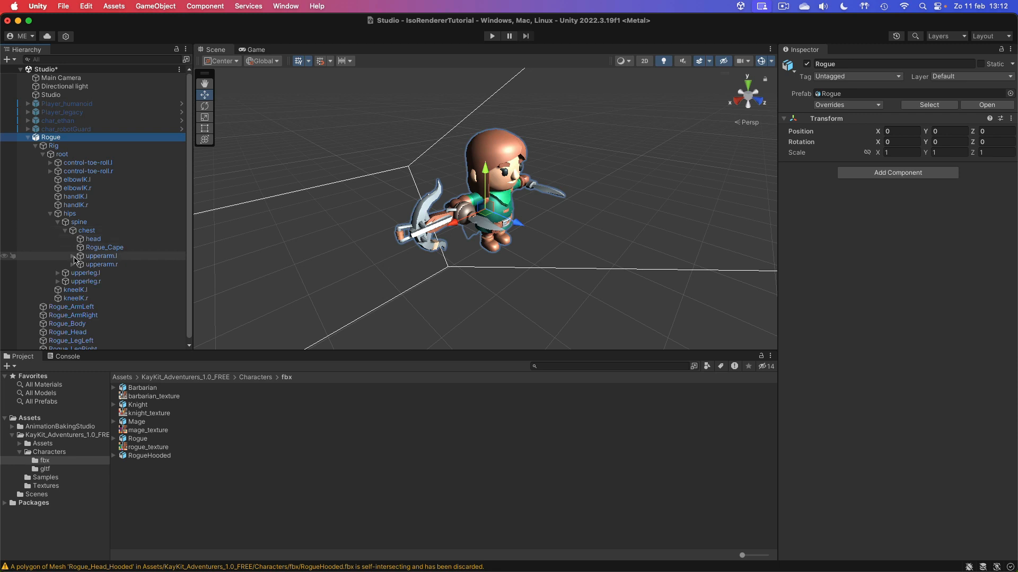
click(73, 256)
click(73, 273)
click(80, 264)
click(88, 273)
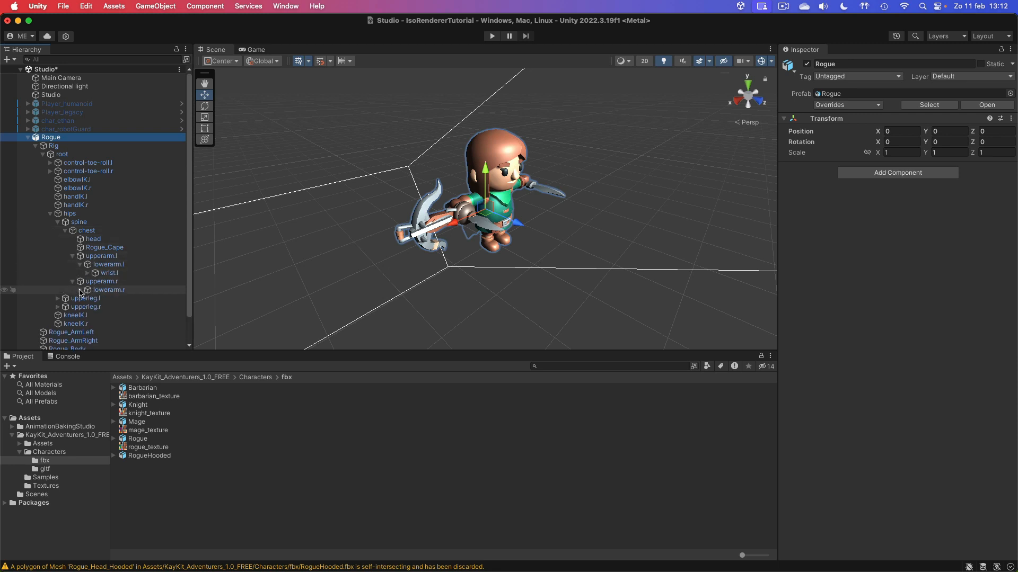
click(80, 299)
click(87, 307)
scroll(97, 294, down, 3)
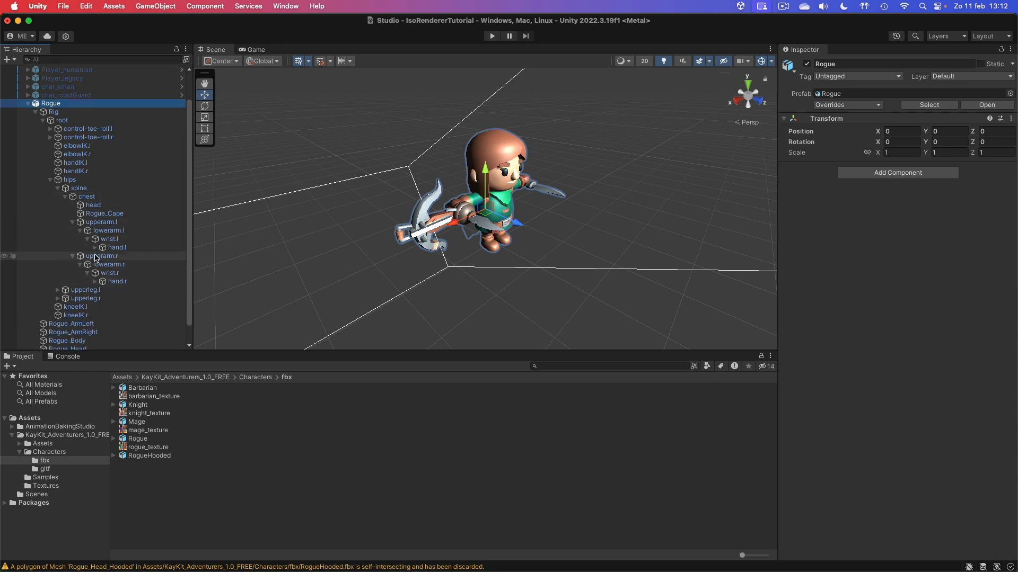
click(95, 247)
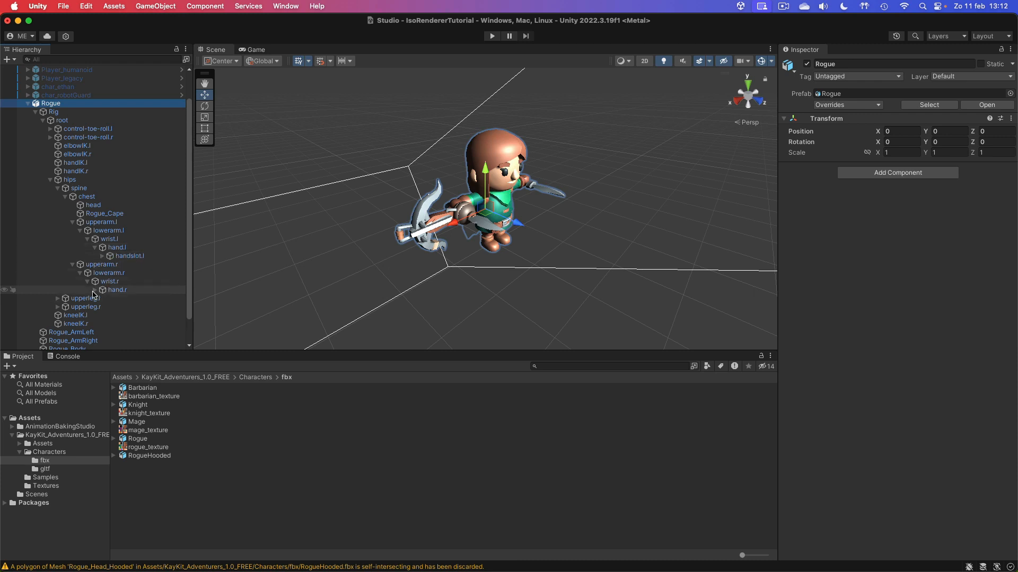
click(95, 290)
click(103, 299)
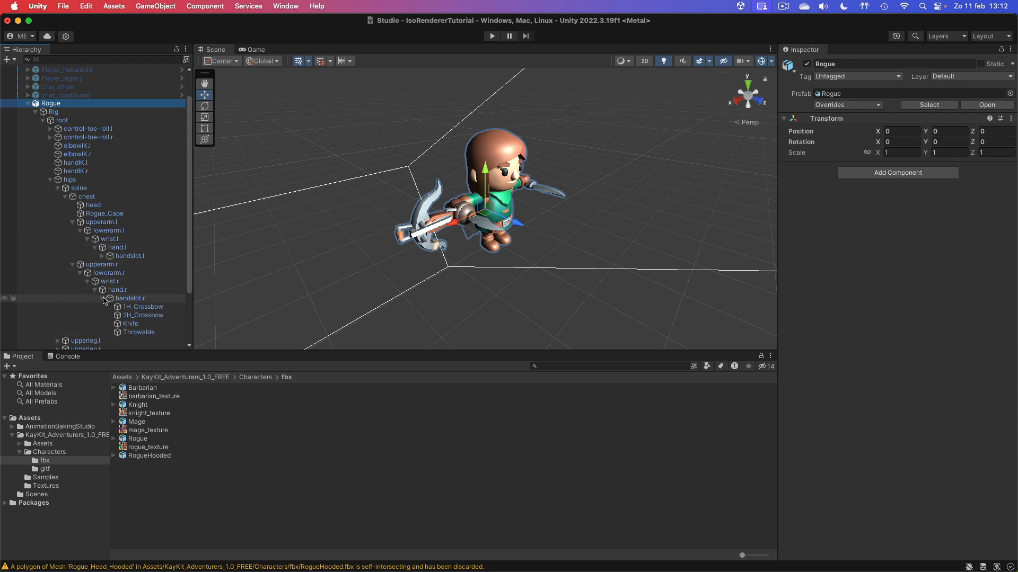
Step: Deactivate 1H_Crossbow, Knife and Throwable in the Rogue's right hand slot and Knife_Offhand in the left one
click(142, 307)
super+click(139, 324)
super+click(145, 333)
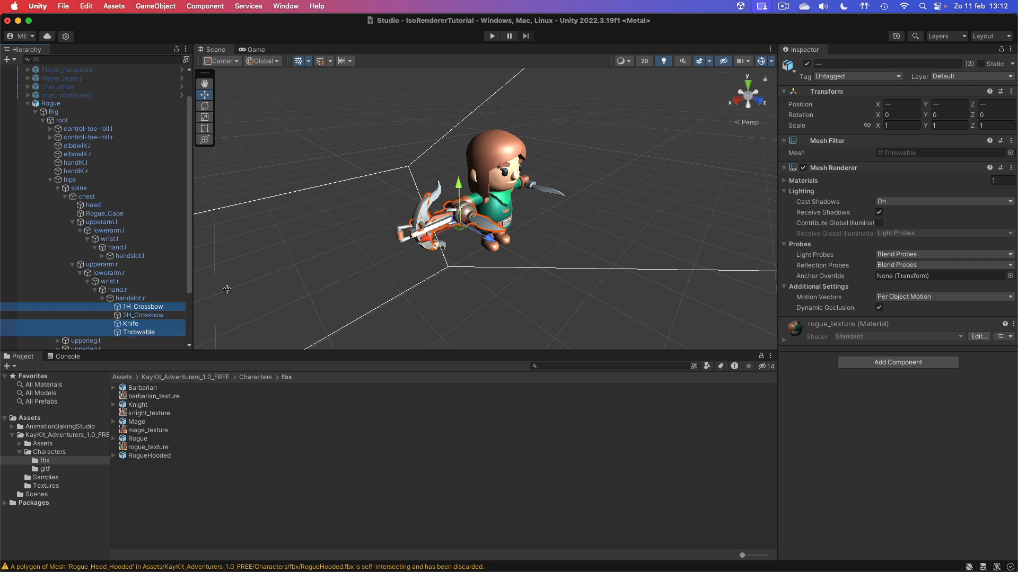
click(807, 64)
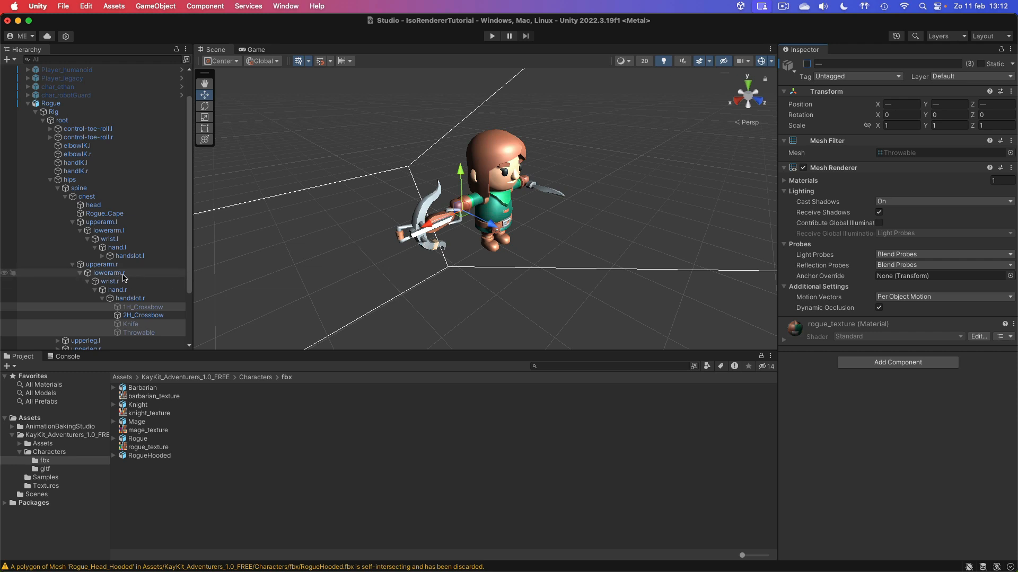
click(102, 256)
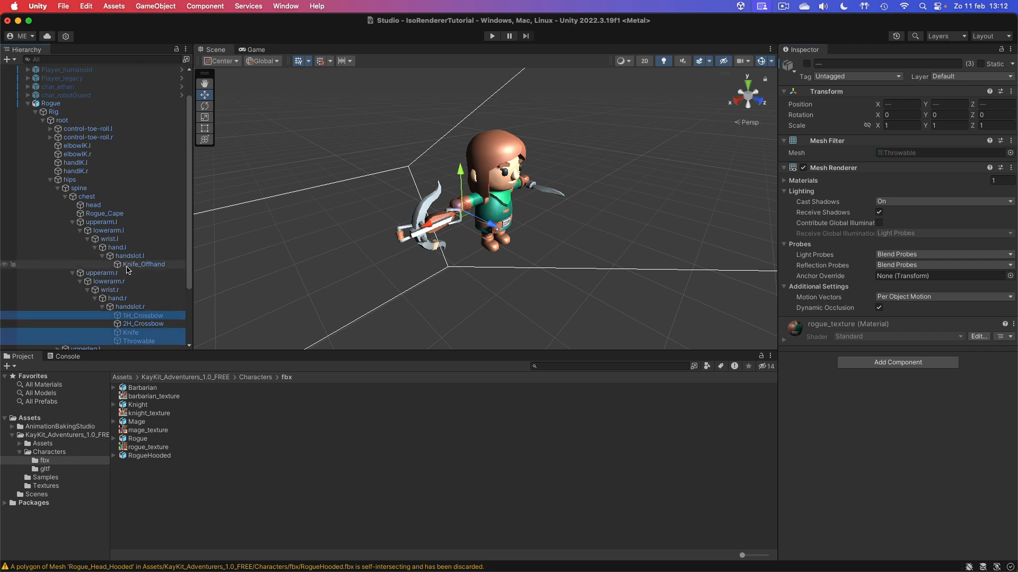
click(127, 264)
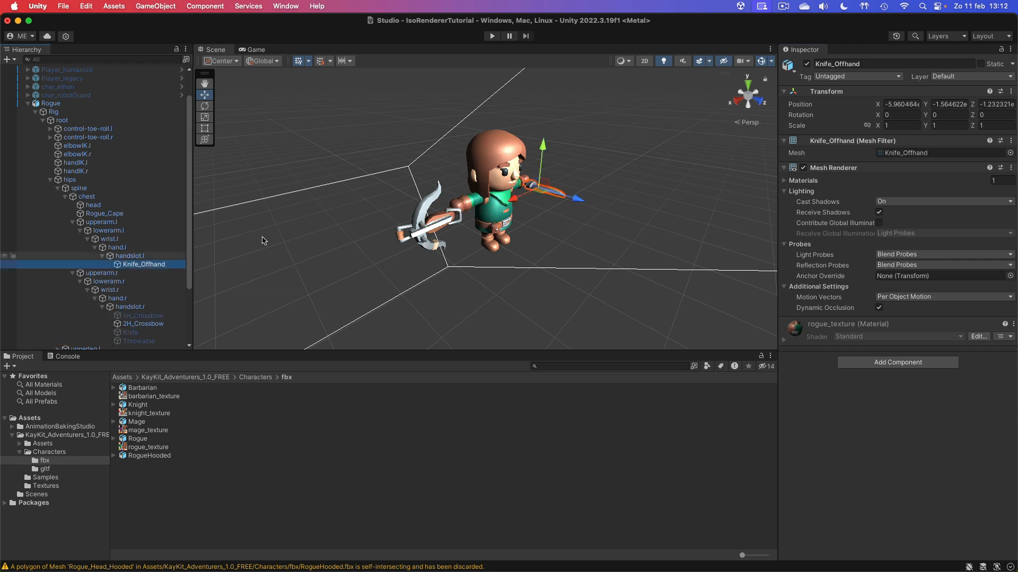
click(807, 64)
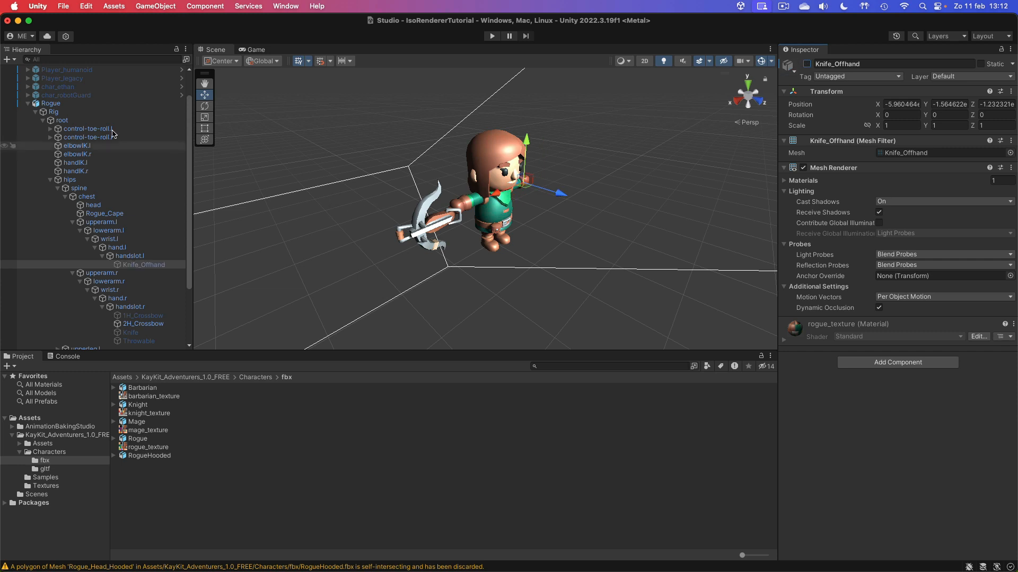
Step: Add a Mesh Model component to the Rogue object
click(106, 103)
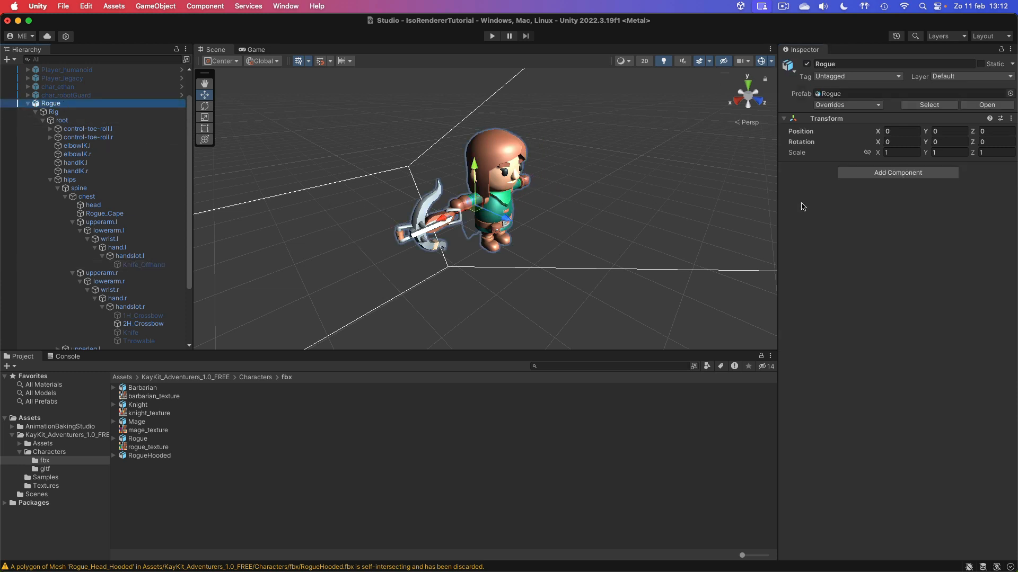
click(855, 174)
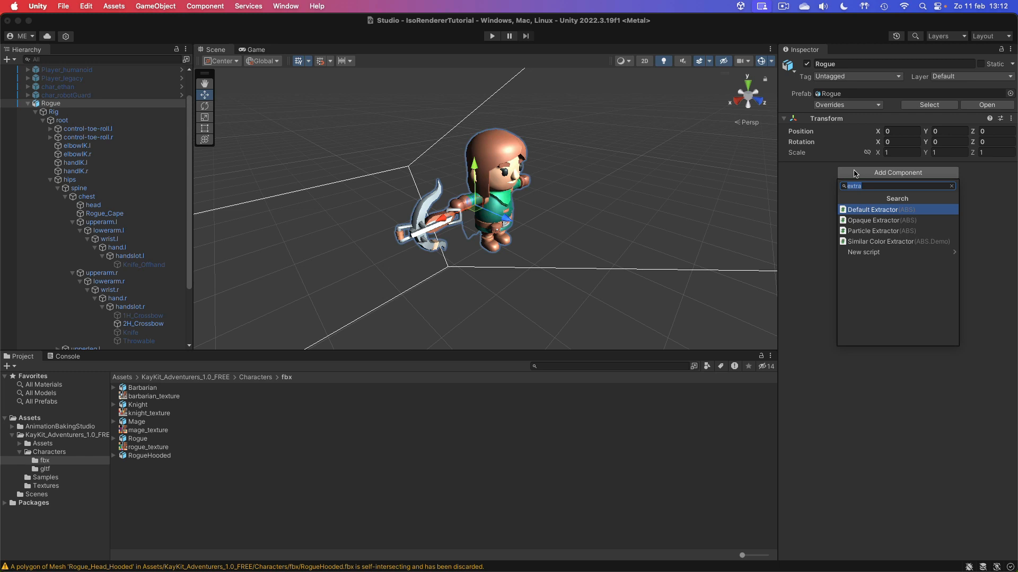
text(model)
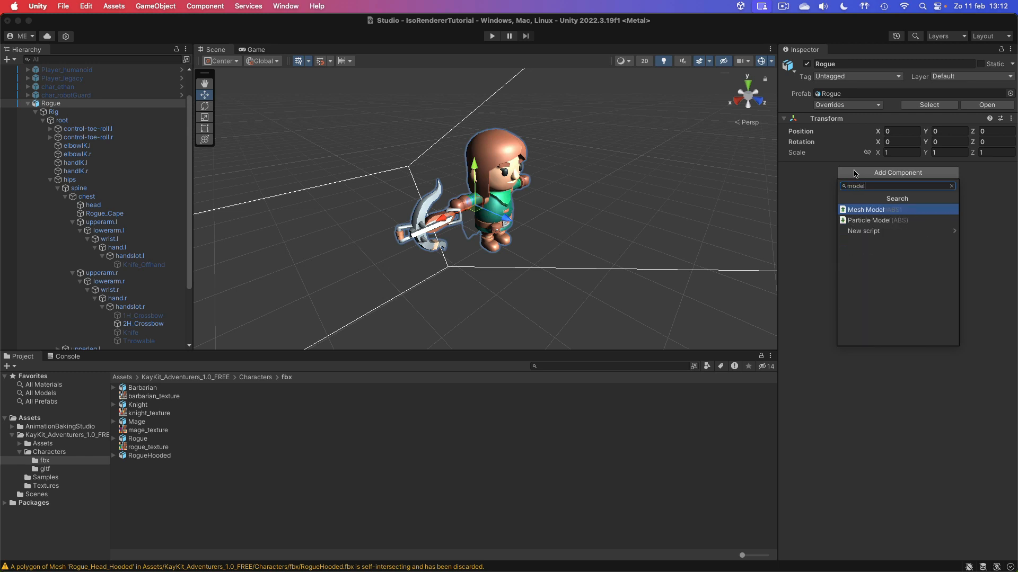
click(869, 210)
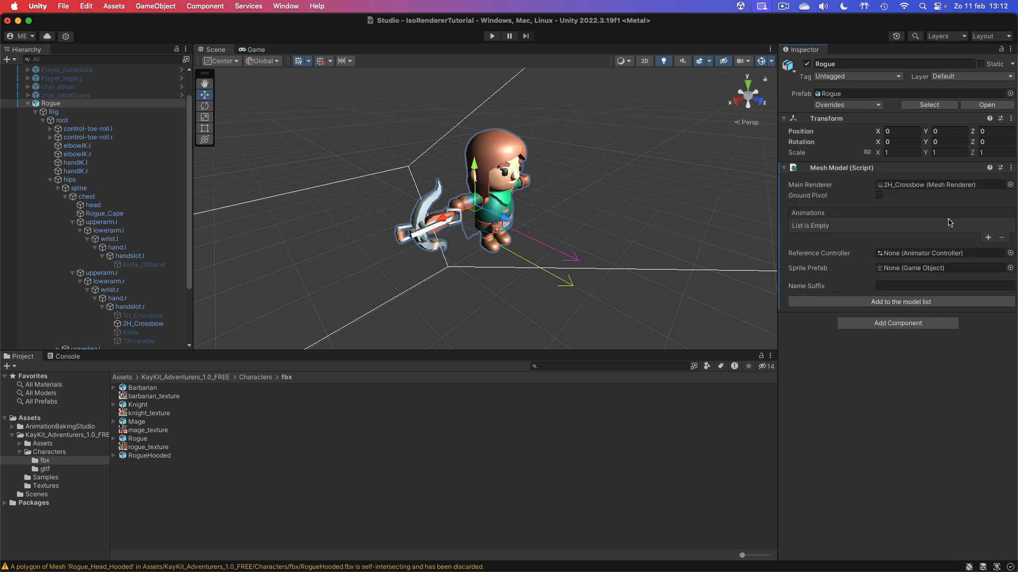
Step: Add an entry to the Mesh Model's animations and assign it the 2H_Melee_Idle clip from Rogue.fbx
click(988, 238)
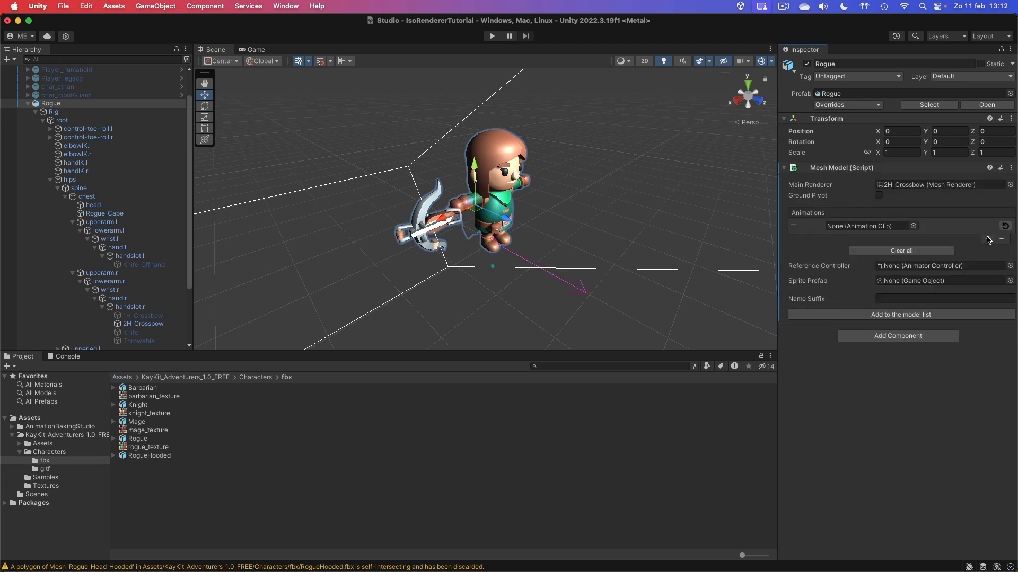
click(912, 226)
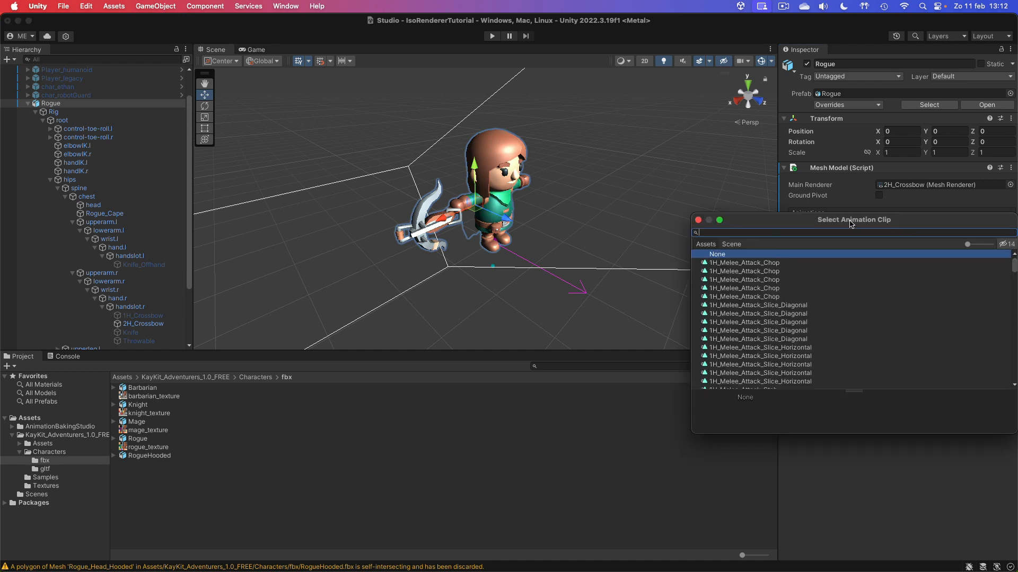
text(idle)
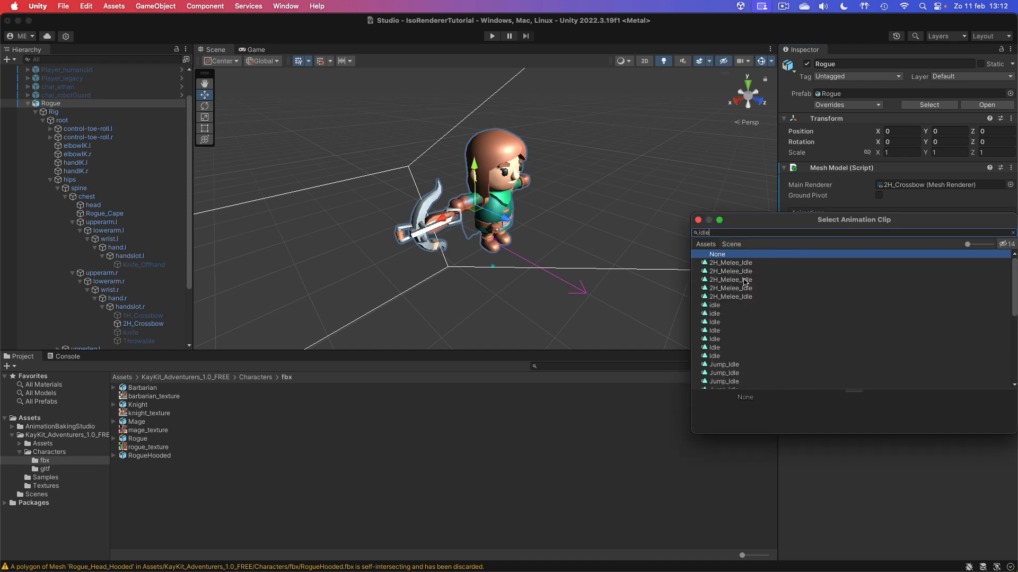
click(744, 280)
key(Down)
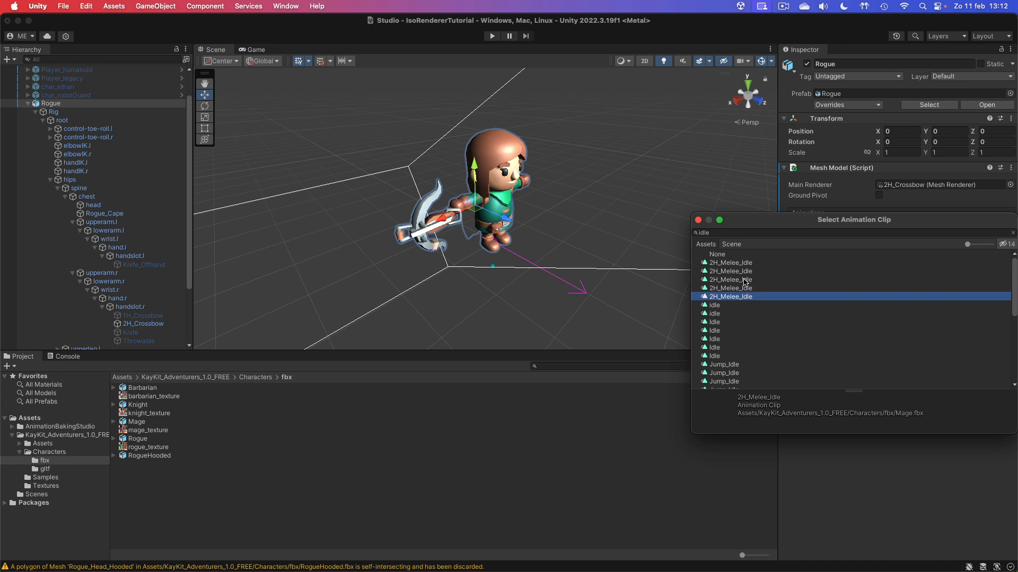
key(Up)
key(Up)
key(Down)
key(Down)
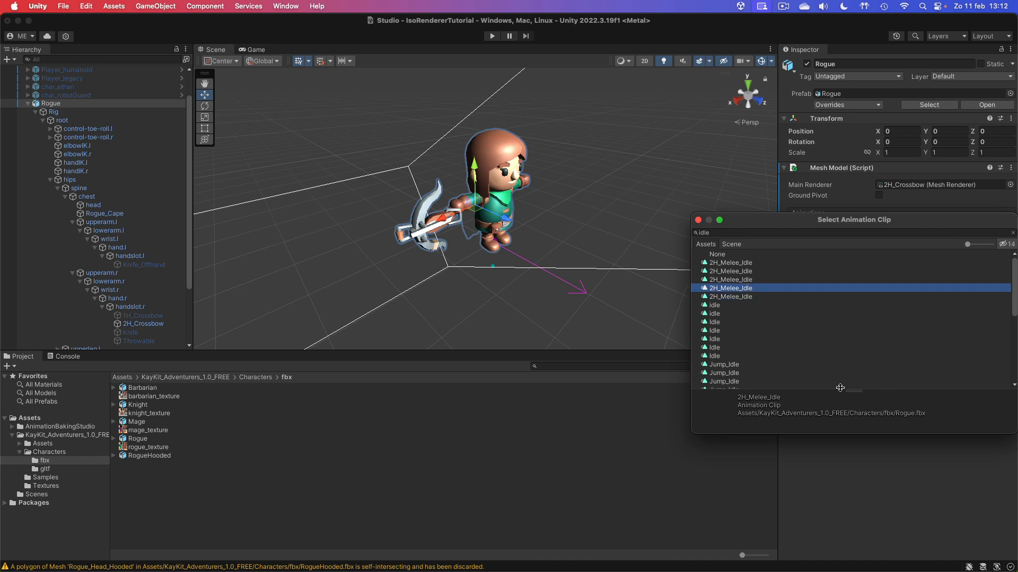
key(Return)
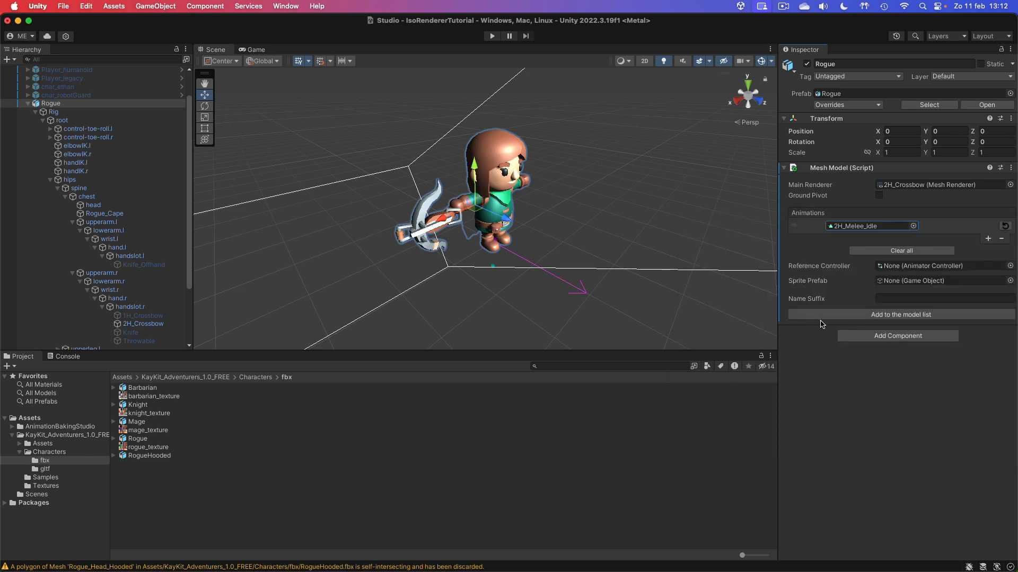
Step: Add the Rogue to the model list and select its entry in the Studio object's Models list
scroll(89, 96, up, 2)
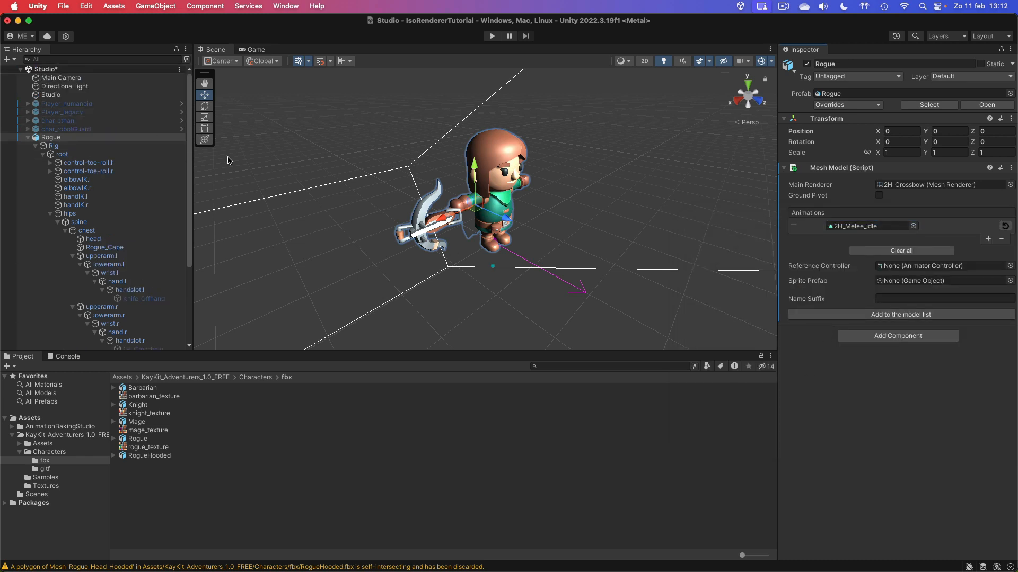
click(864, 317)
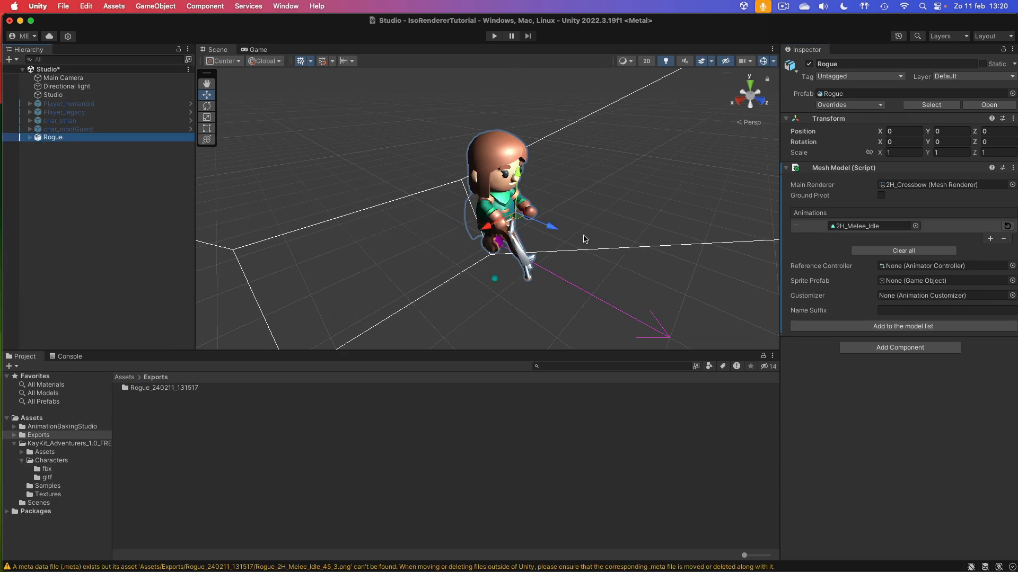
click(119, 95)
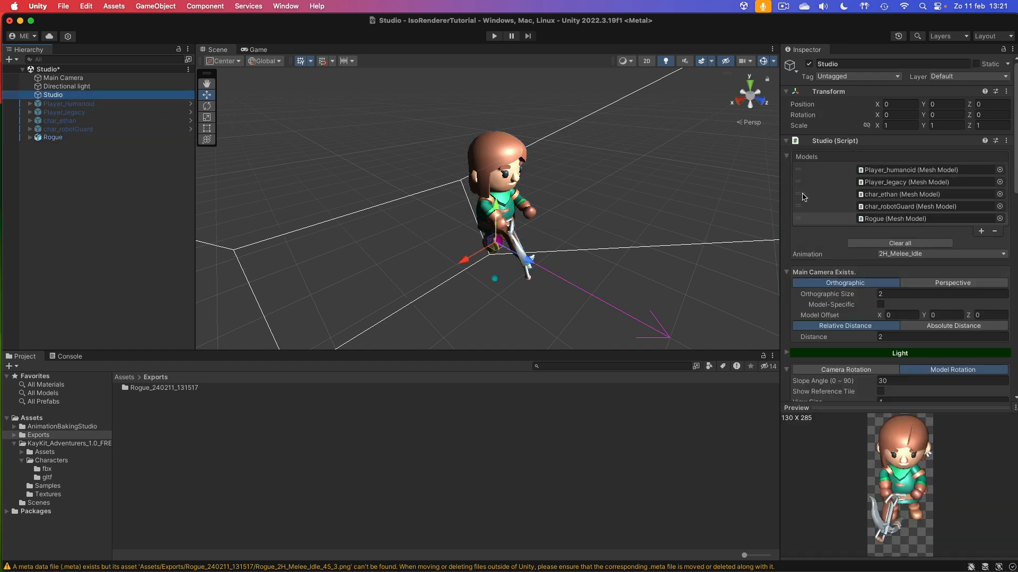
click(844, 219)
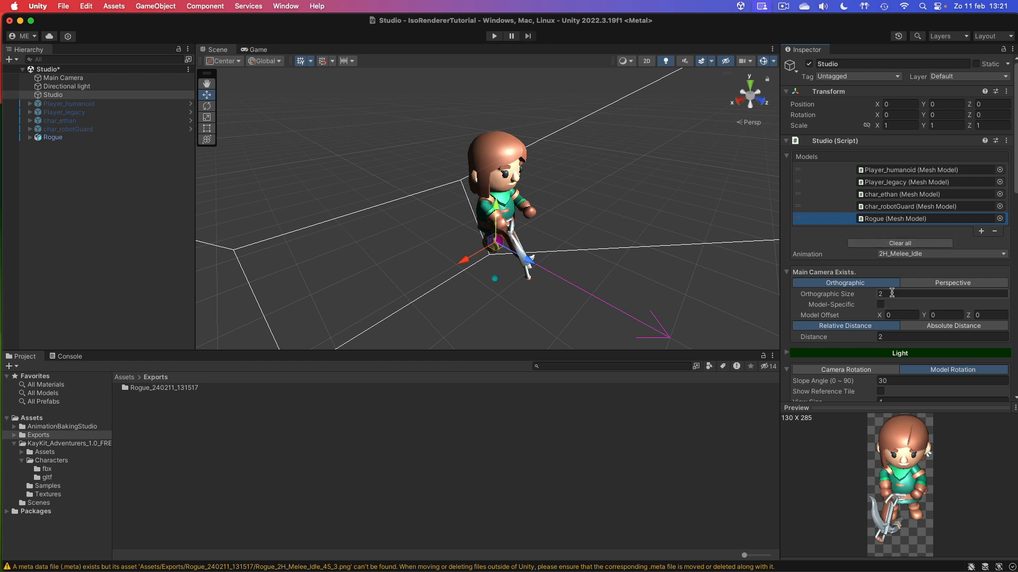
Step: Set the Studio's output resolution to 128 by 128
scroll(892, 293, down, 5)
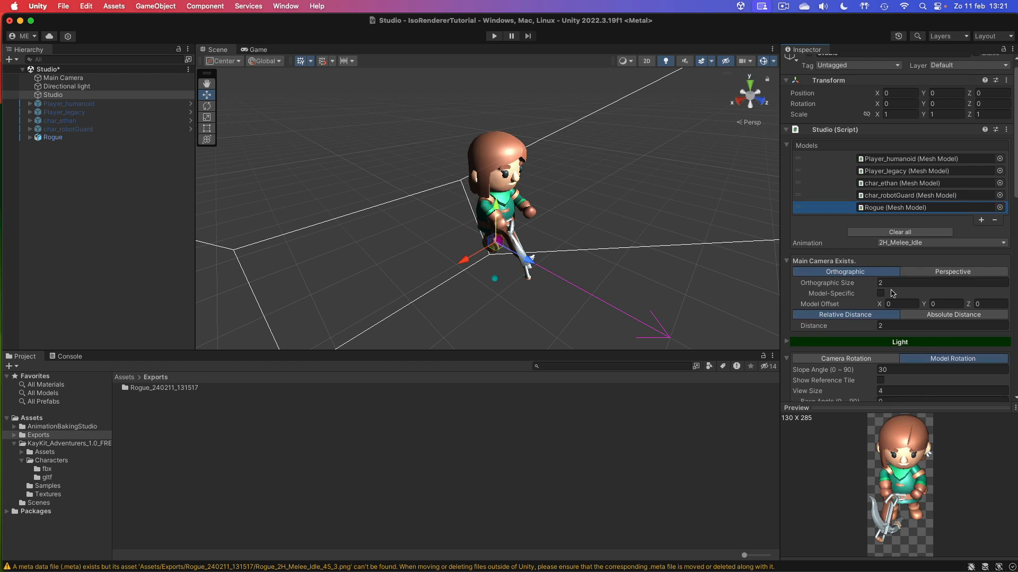
scroll(892, 291, down, 8)
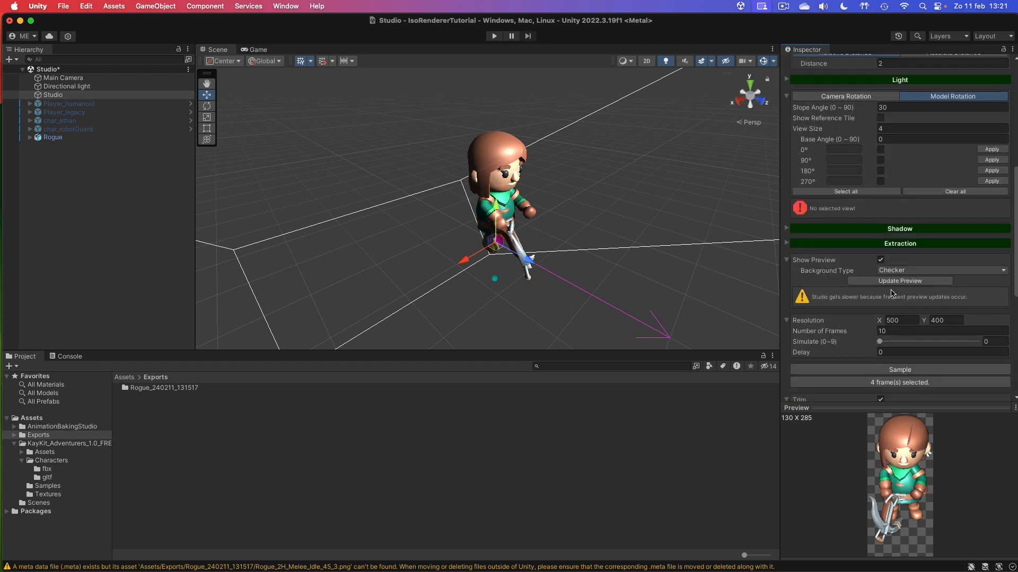
text(128)
key(Tab)
text(128)
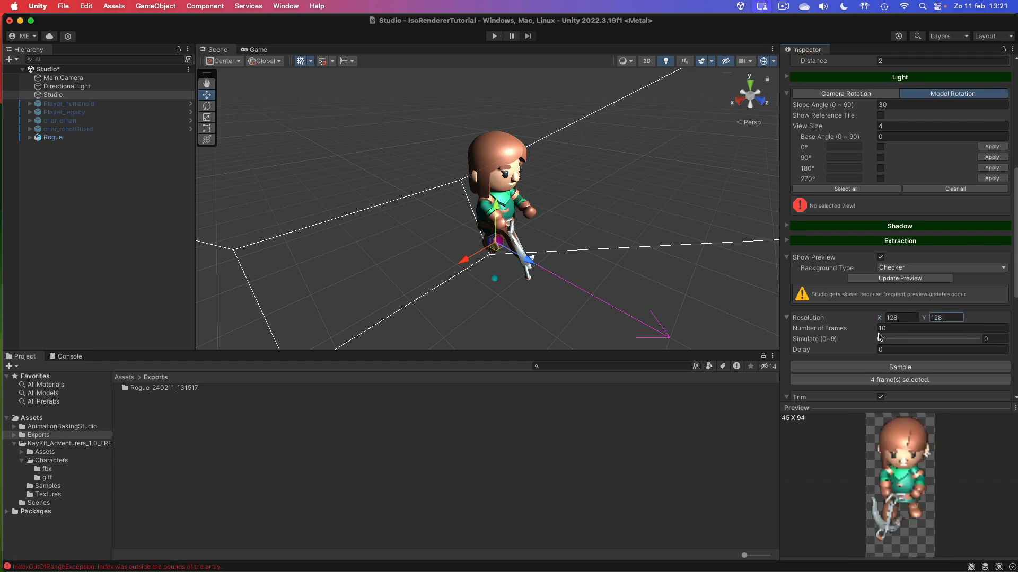
Step: Disable the Trim and Pack options in the Studio's output settings
scroll(881, 341, down, 3)
click(880, 334)
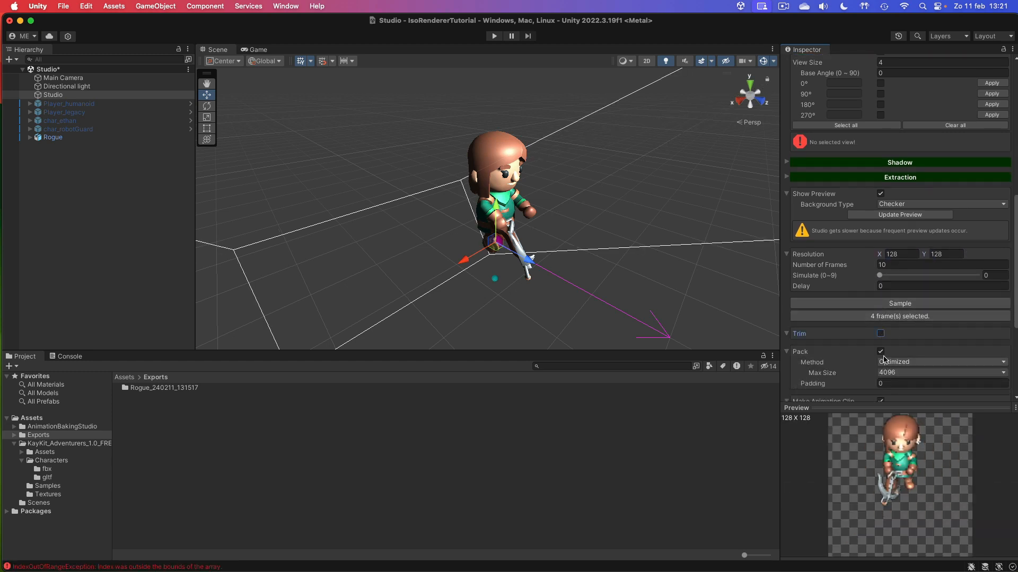
click(880, 352)
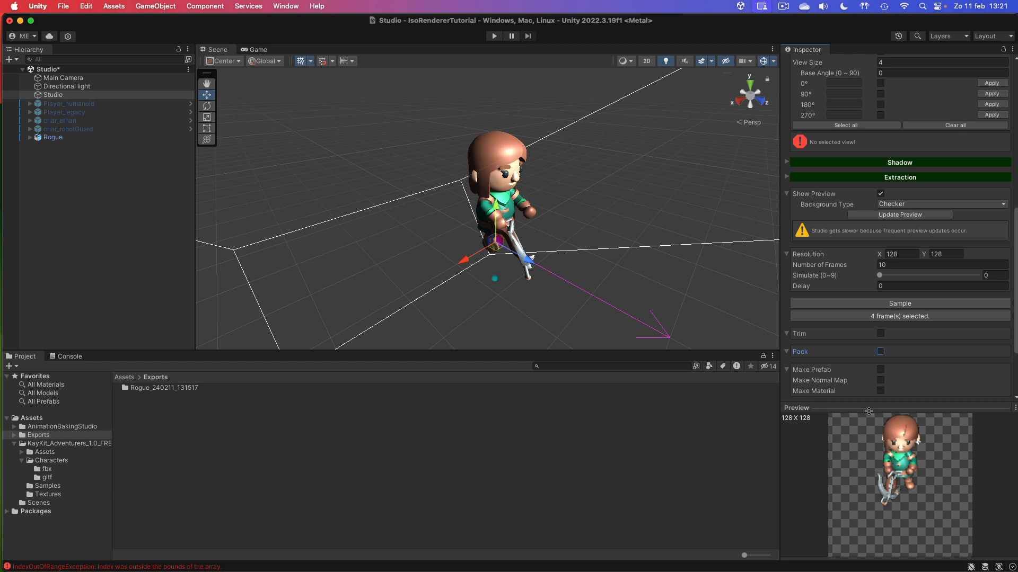
Step: Set the camera's Model Offset Y to -1
scroll(830, 347, up, 1)
scroll(830, 347, up, 10)
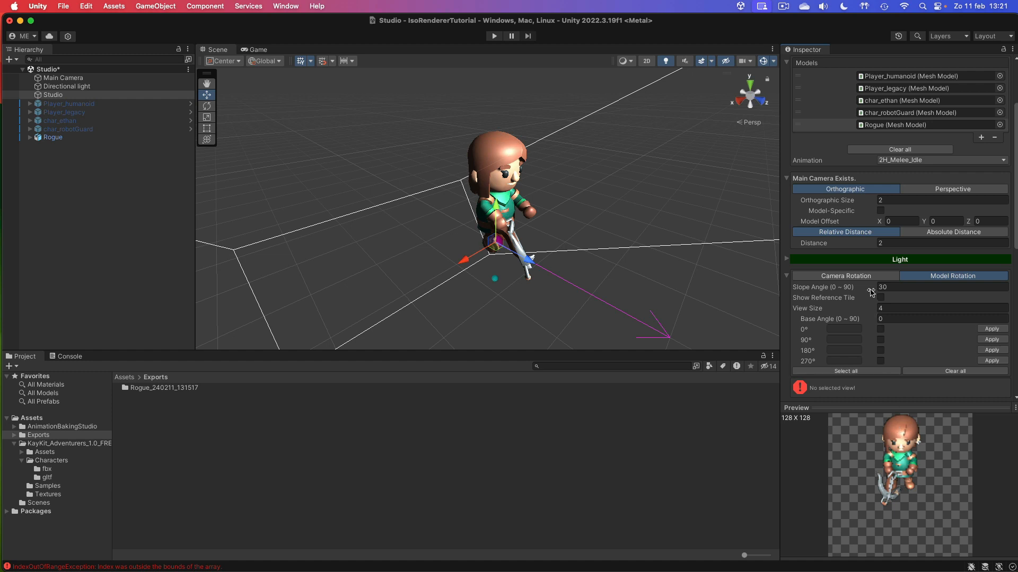
click(939, 222)
text(-1)
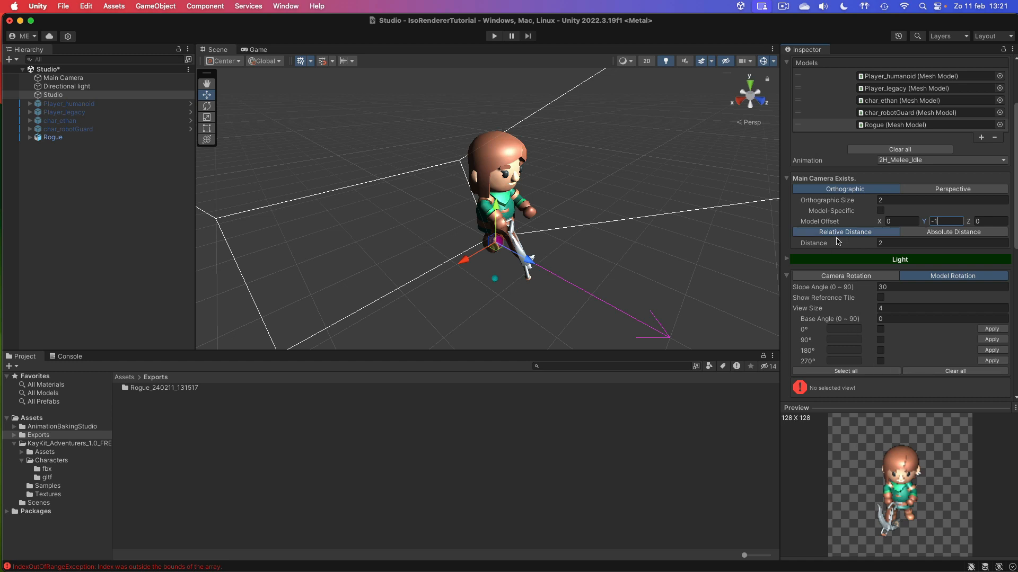
key(Tab)
Step: Set the Base Angle of the model rotation views to 45
scroll(886, 239, down, 2)
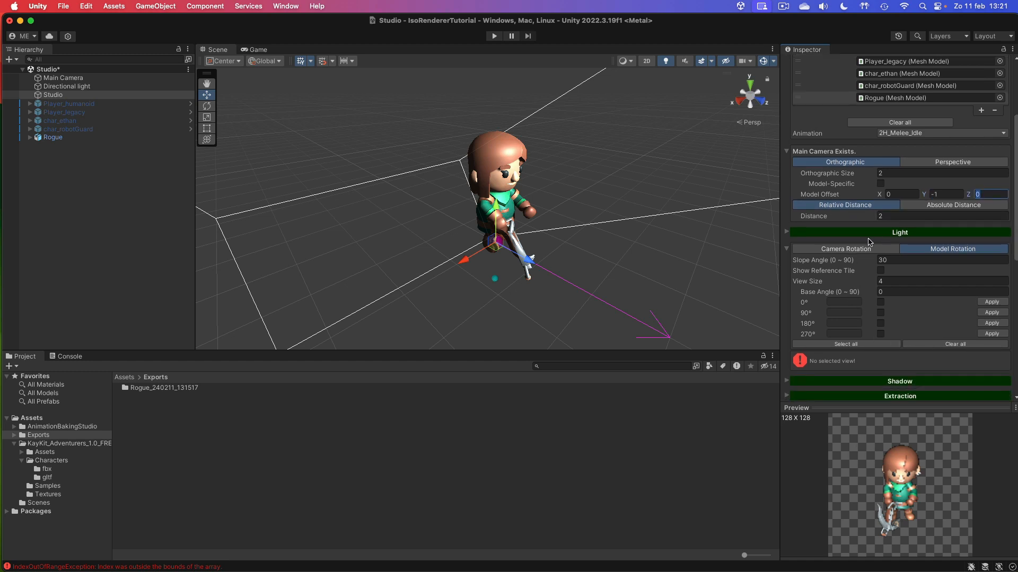
scroll(875, 240, down, 1)
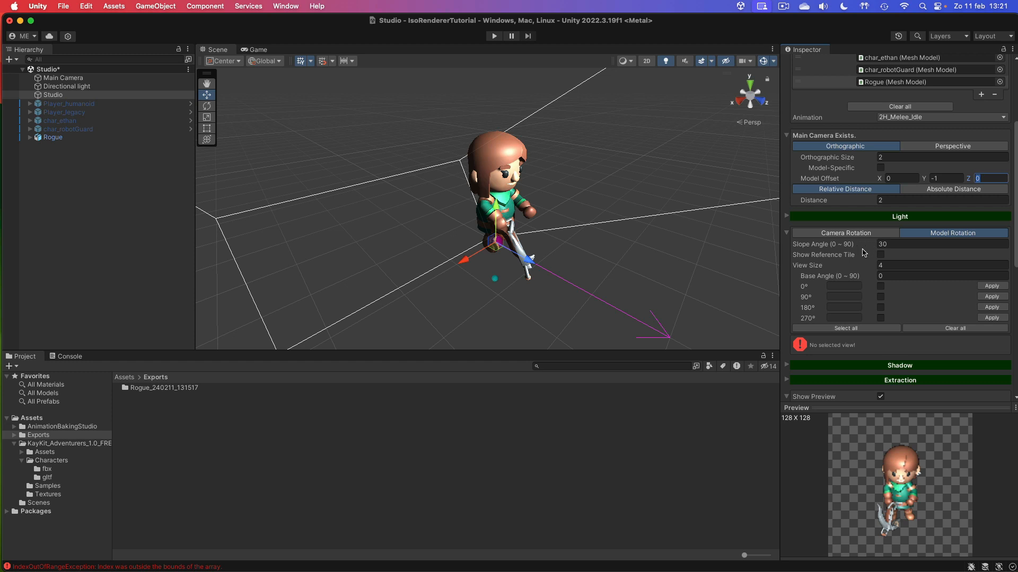
scroll(869, 259, down, 1)
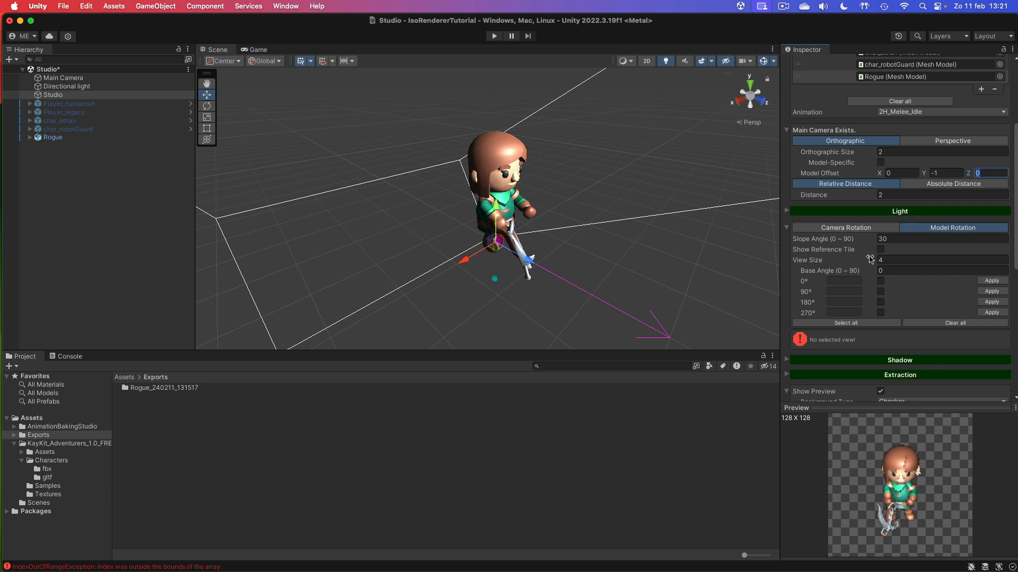
click(894, 268)
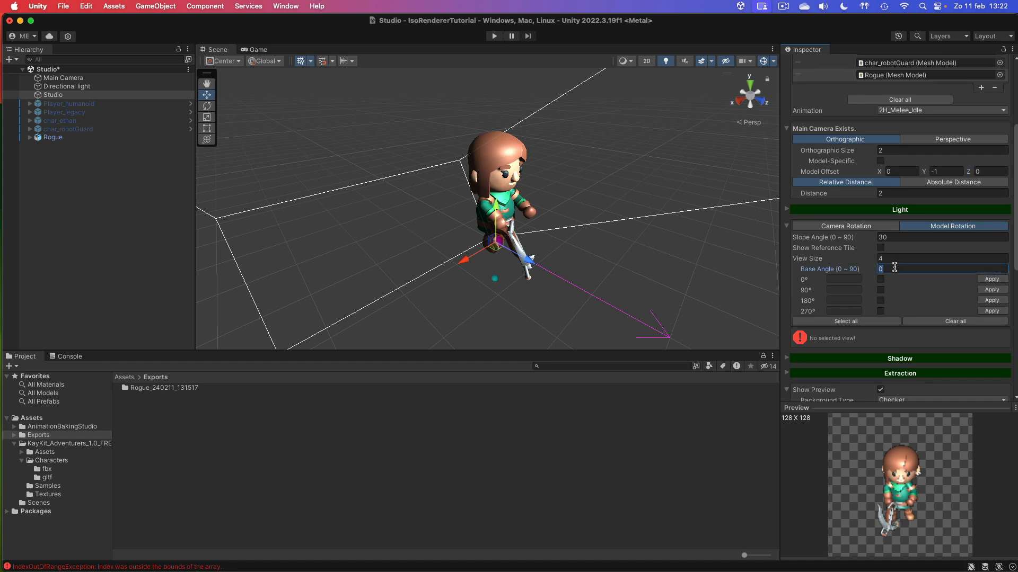
text(45)
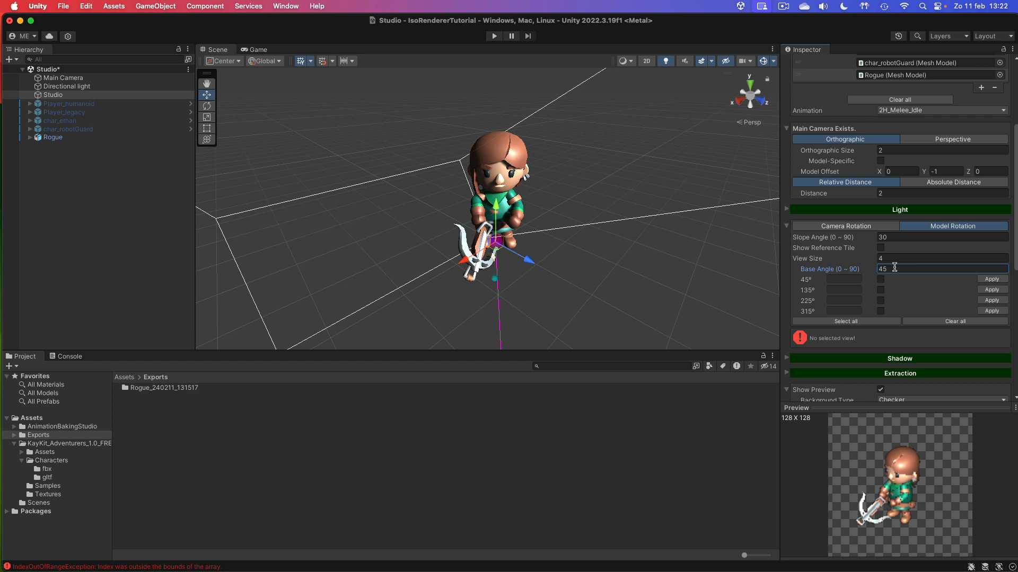
Step: Enable the 45°, 135°, 225° and 315° views for rendering
scroll(894, 268, down, 1)
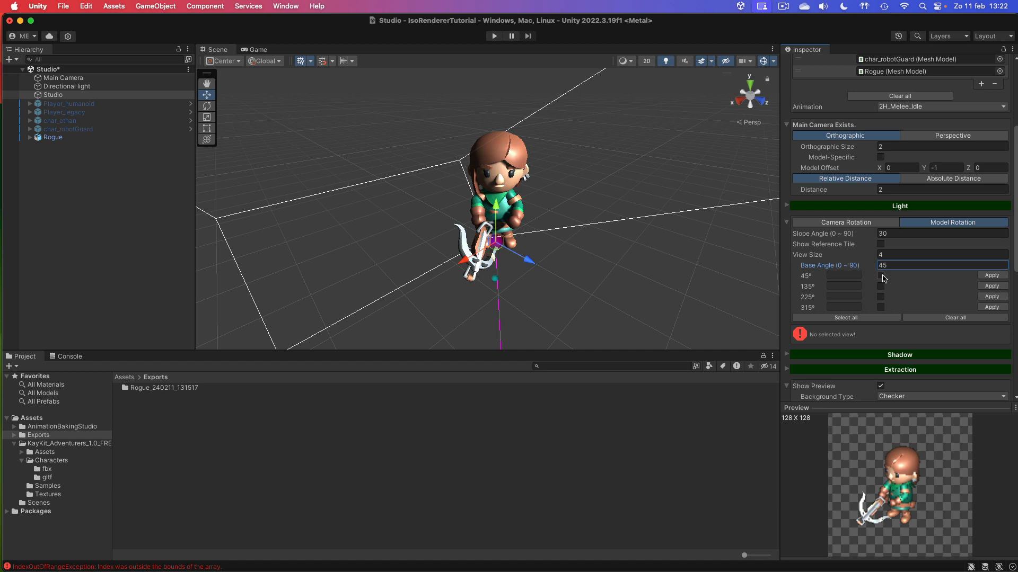
click(881, 275)
click(881, 286)
click(880, 297)
click(881, 308)
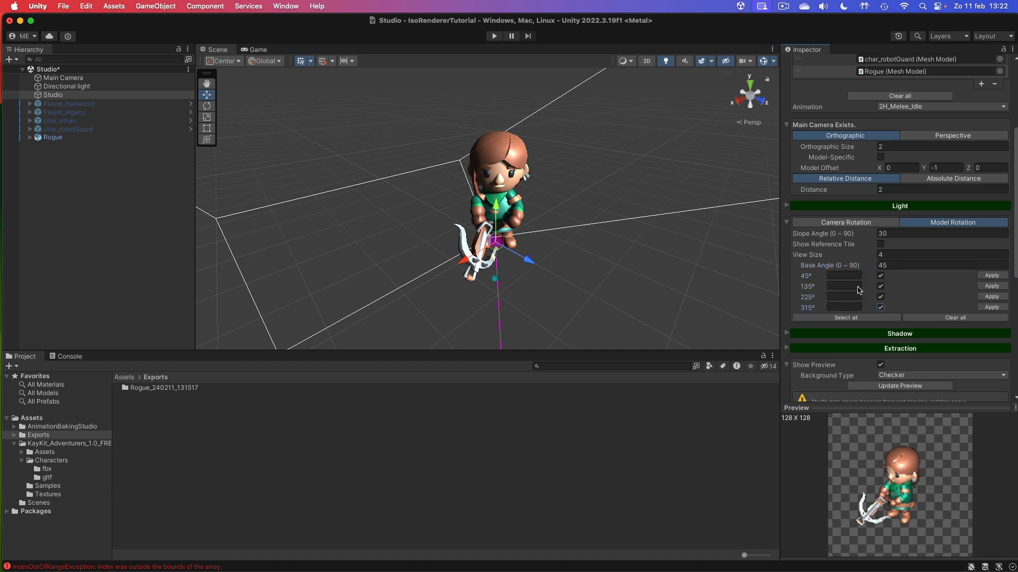
Step: Name the 45°, 135°, 225° and 315° views 225, 135, 45 and 315, and apply the 315° view to the model
click(845, 277)
text(225)
click(848, 287)
text(135)
click(846, 296)
click(846, 305)
click(989, 308)
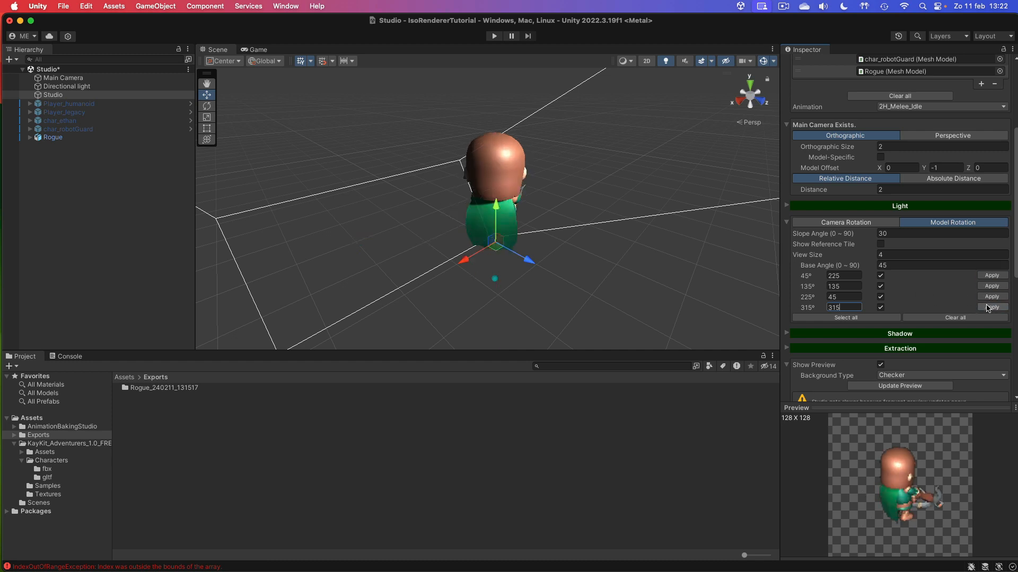
click(986, 309)
Step: Set the Number of Frames for the animation to 4
scroll(922, 293, down, 5)
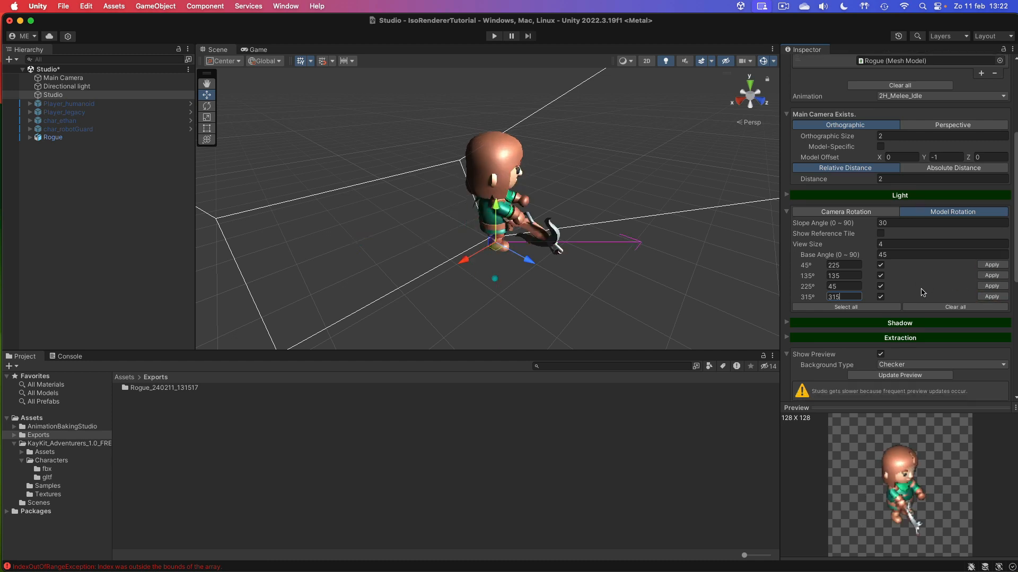
scroll(875, 298, down, 2)
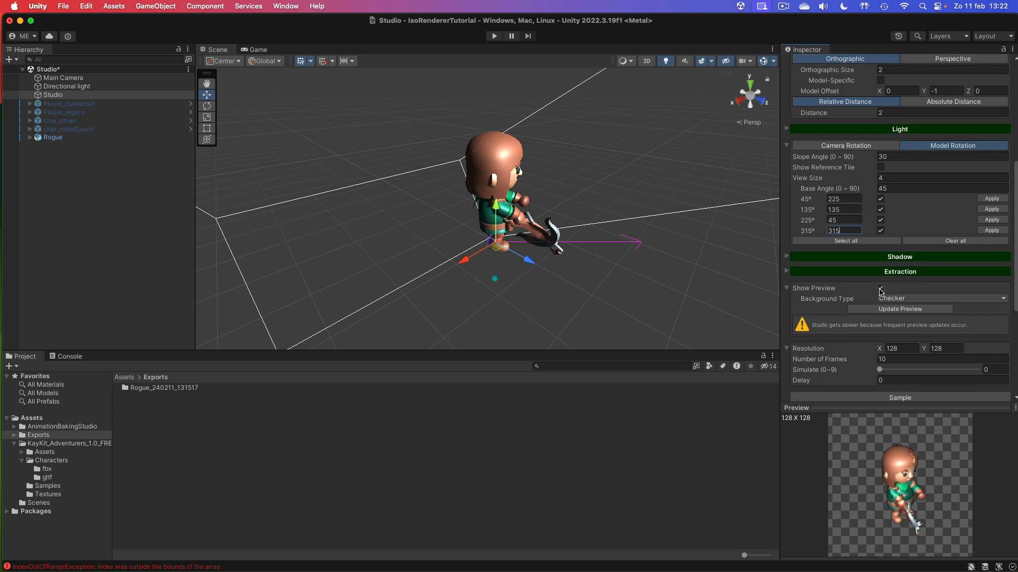
scroll(859, 298, down, 5)
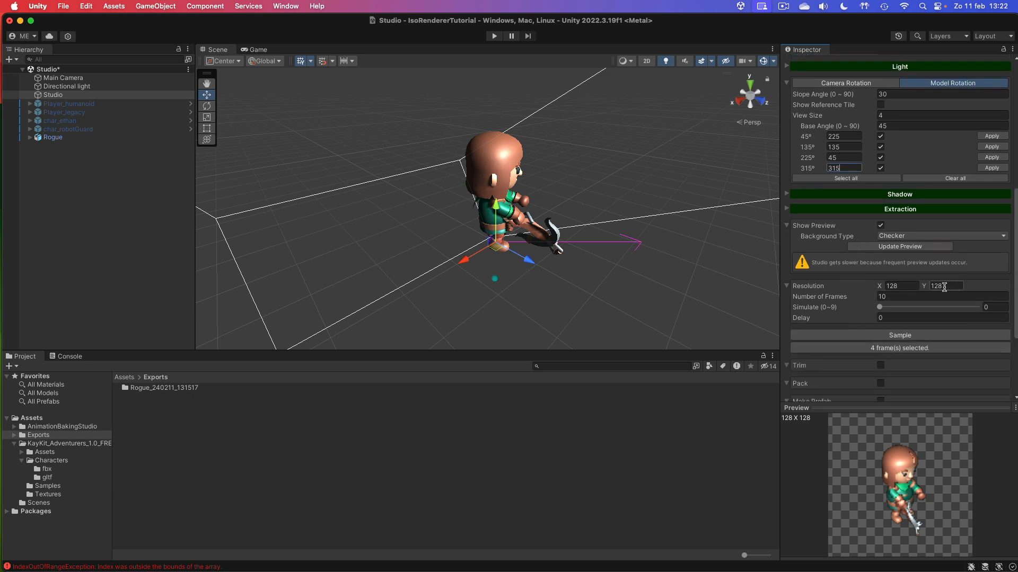
click(887, 296)
text(4)
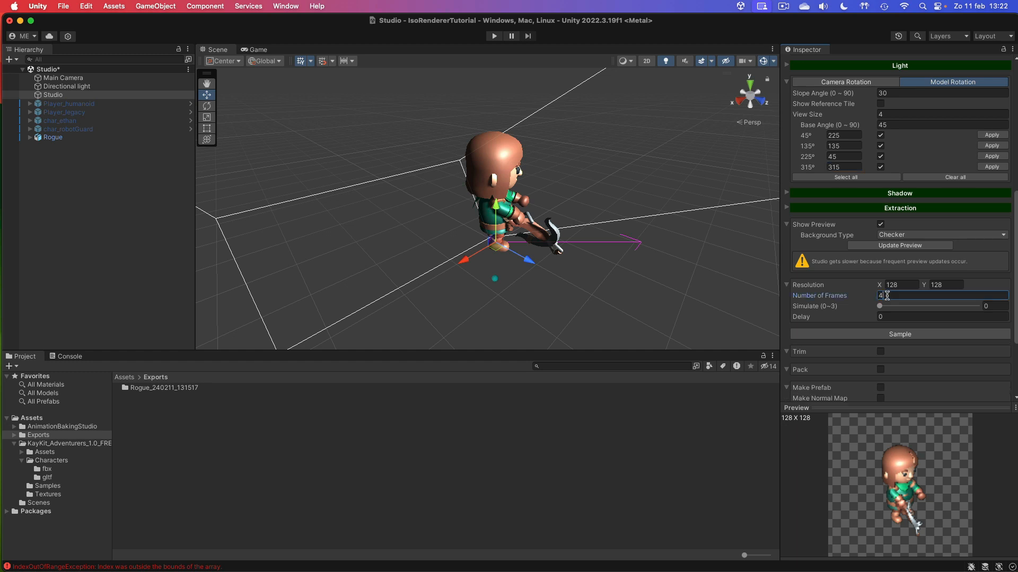
Step: Sample the animation frames, preview them at a frame rate of 8, and close the previewer
scroll(859, 300, down, 2)
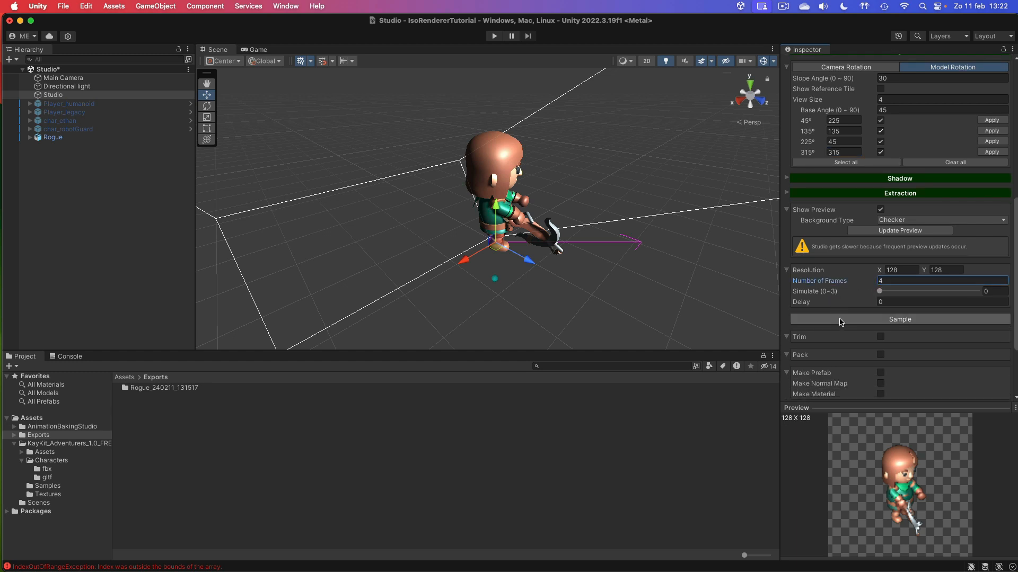
click(839, 320)
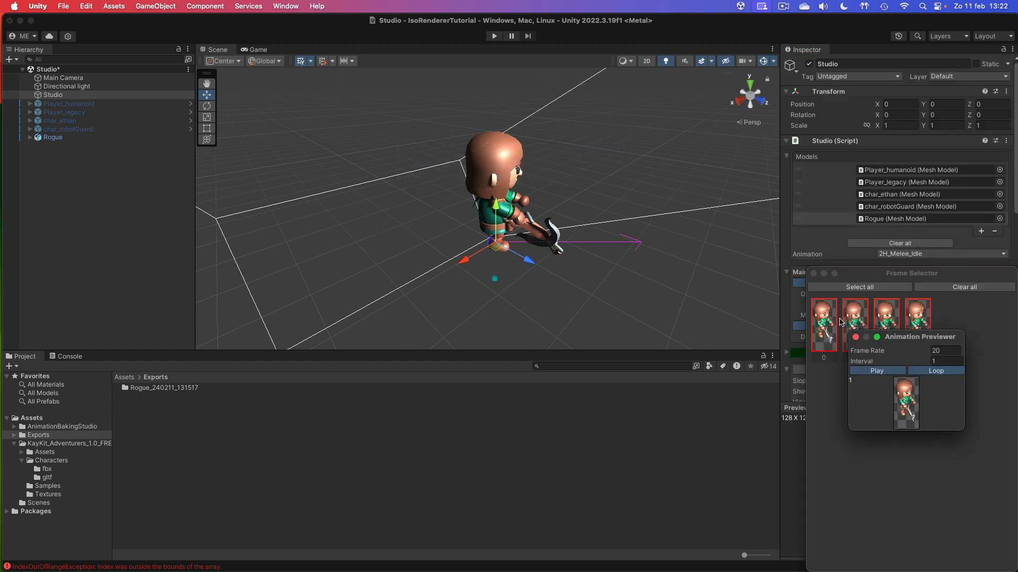
click(938, 351)
text(8)
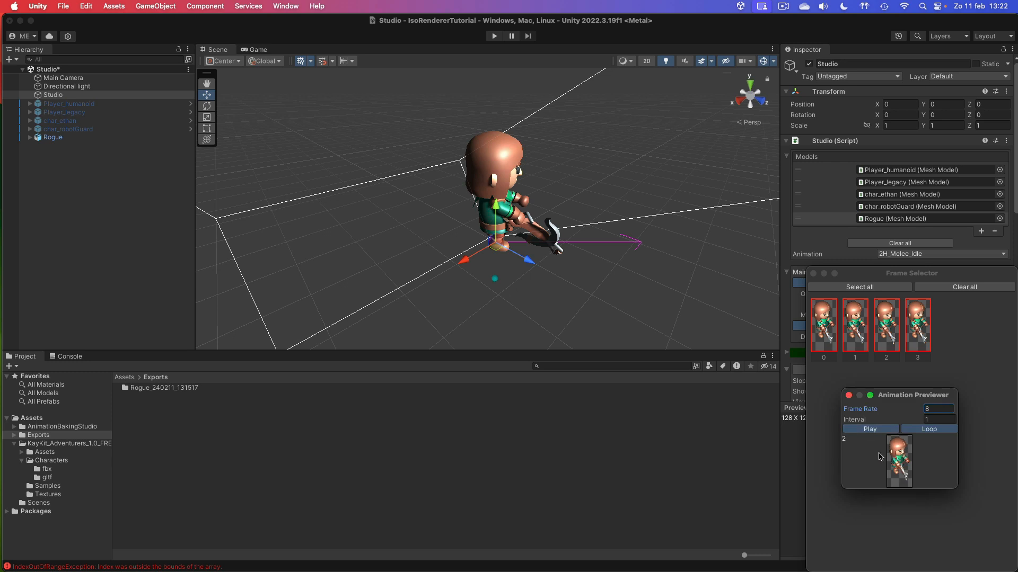
click(848, 395)
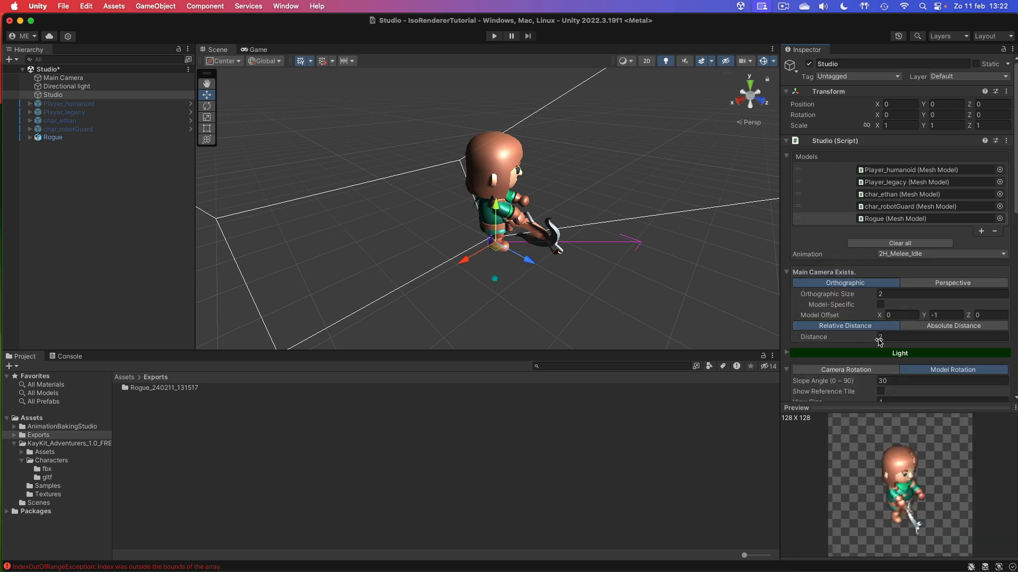
Step: Set the export path to the Exports folder under Assets and bake the selected frames
scroll(874, 342, down, 2)
scroll(869, 336, down, 10)
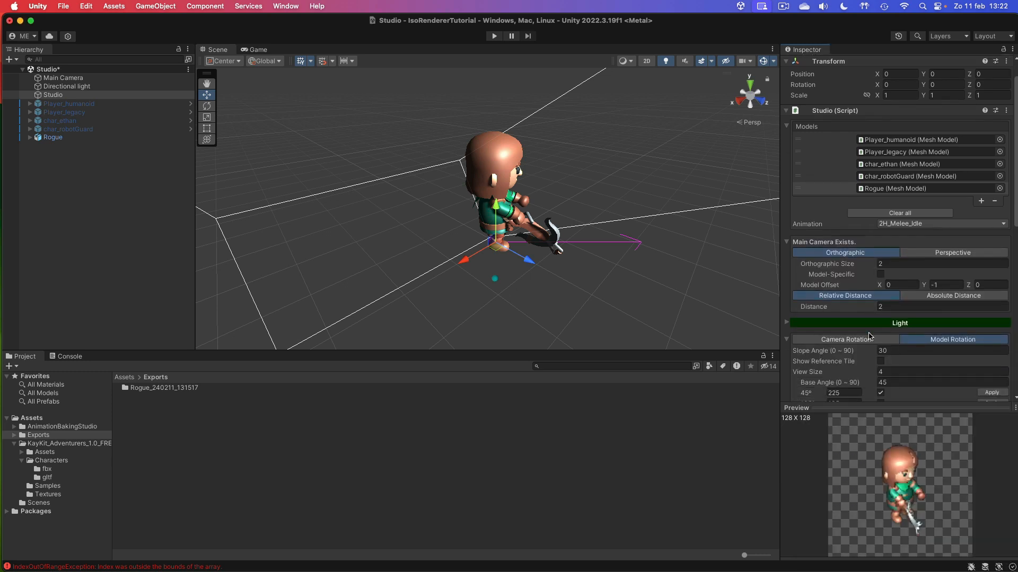
scroll(875, 324, down, 8)
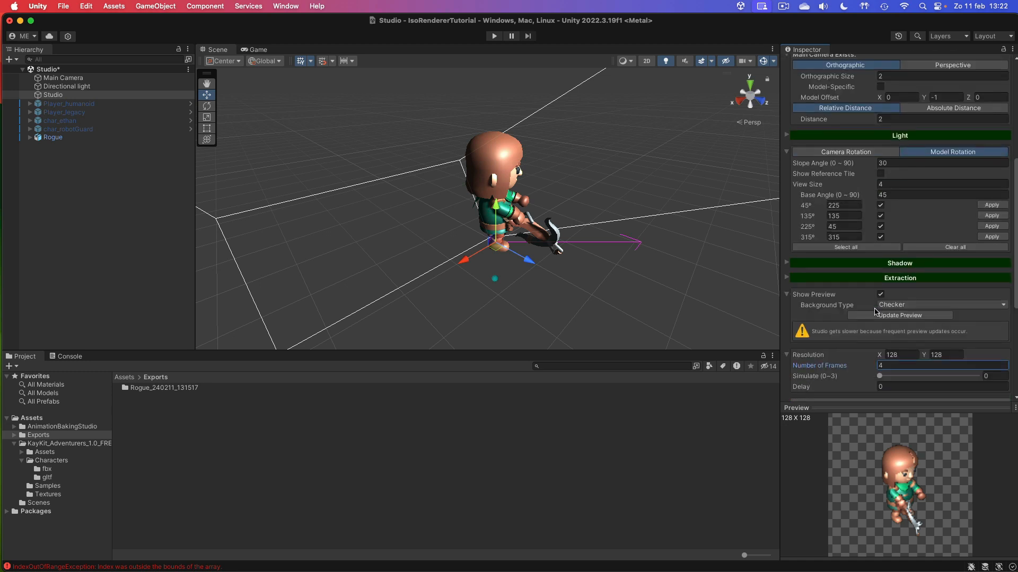
scroll(879, 320, down, 3)
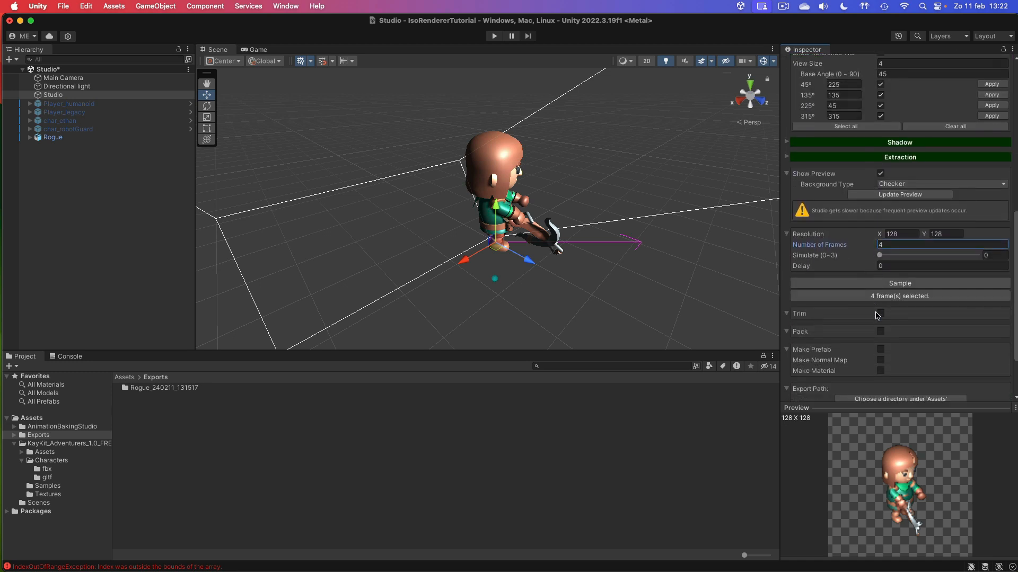
scroll(881, 325, down, 2)
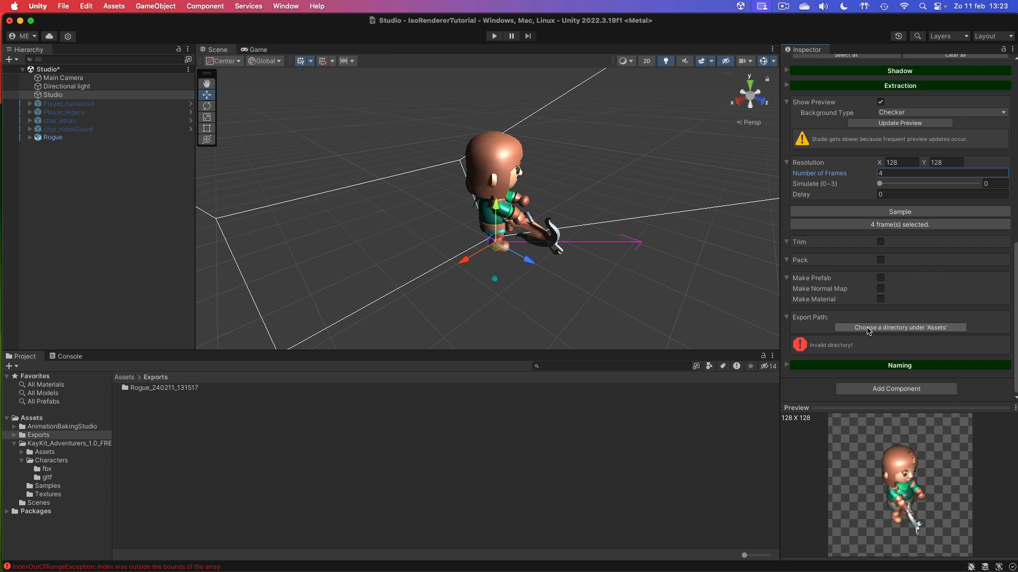
click(868, 328)
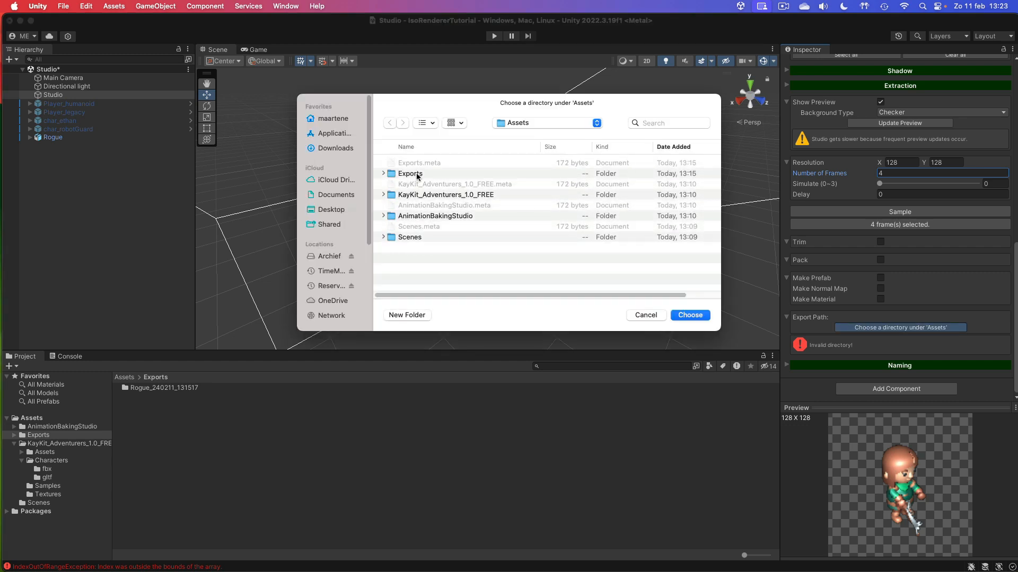
click(419, 175)
click(692, 315)
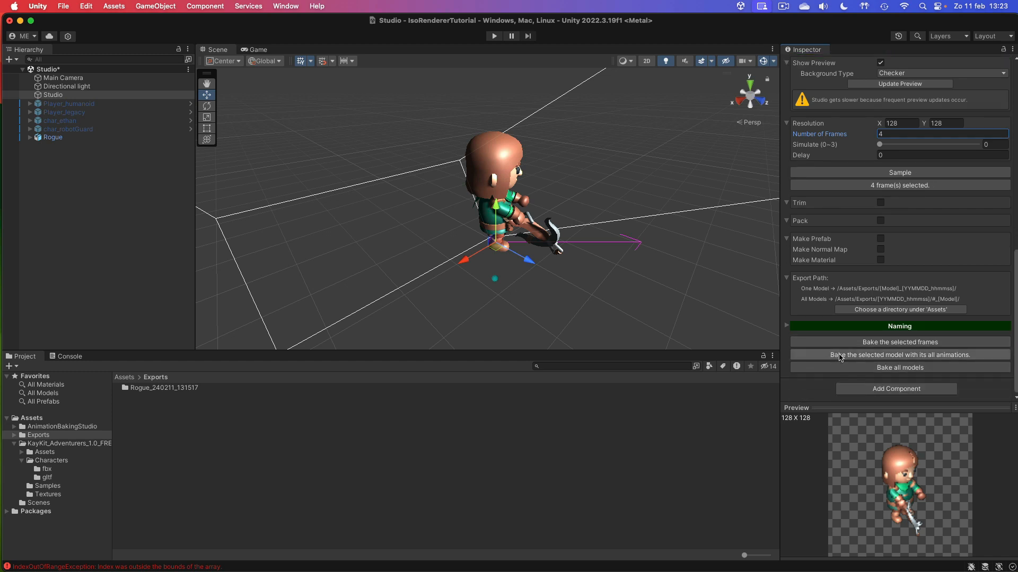
click(840, 355)
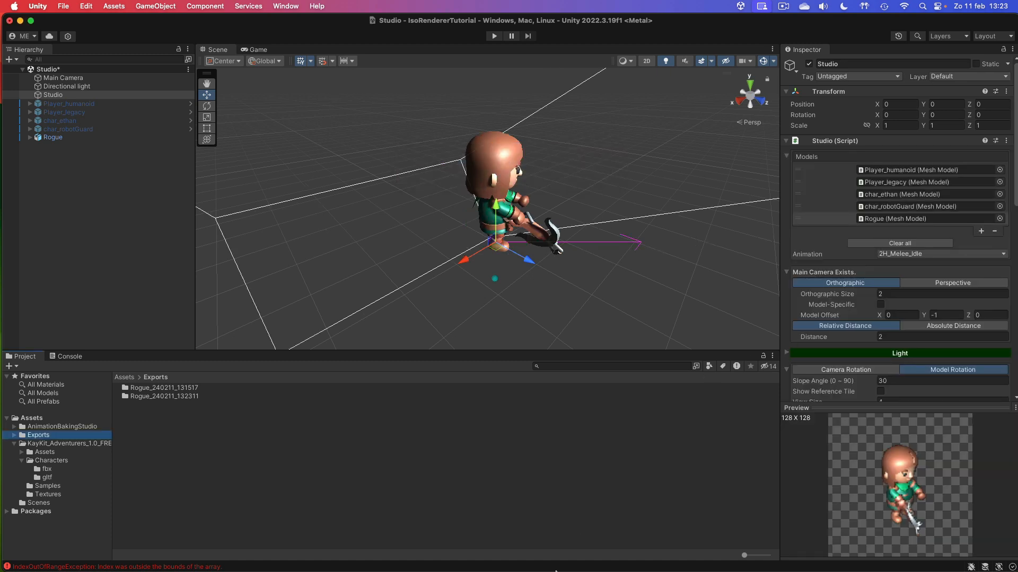
Step: Switch to Finder, open the Rogue_240211_132311 folder in Exports, and group its files by kind (Soort)
mouse_move(555, 570)
click(297, 551)
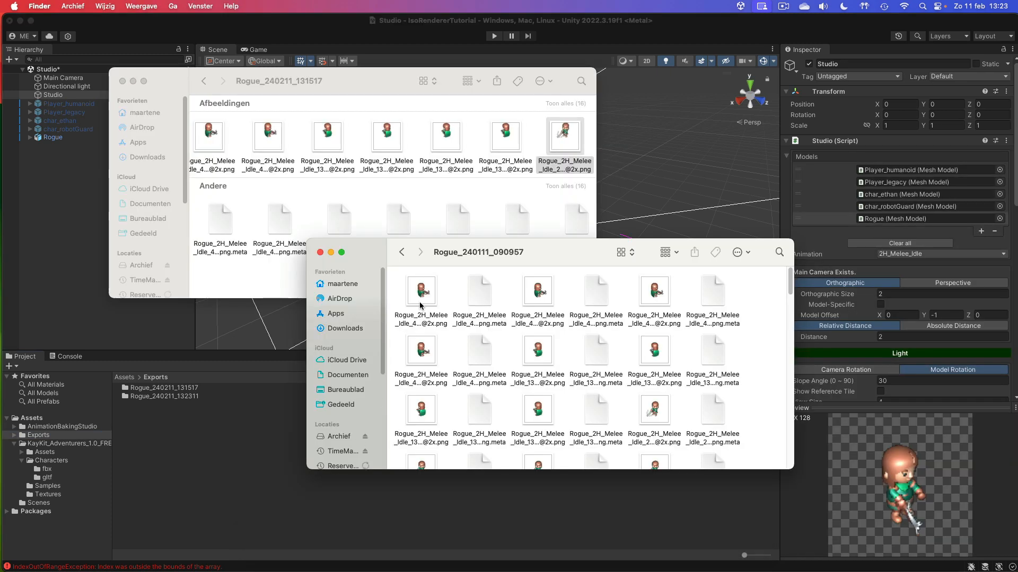
click(402, 252)
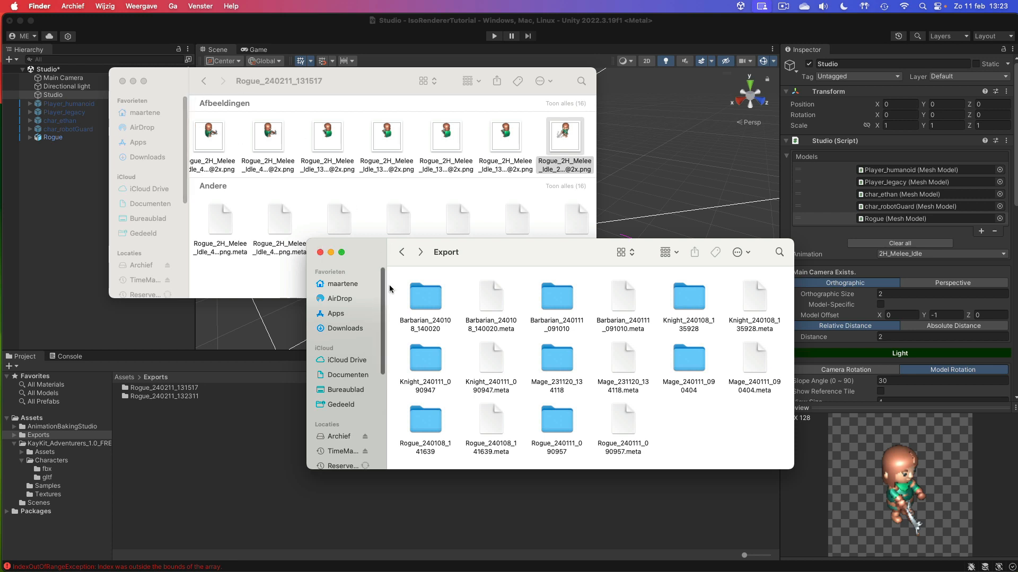
click(320, 253)
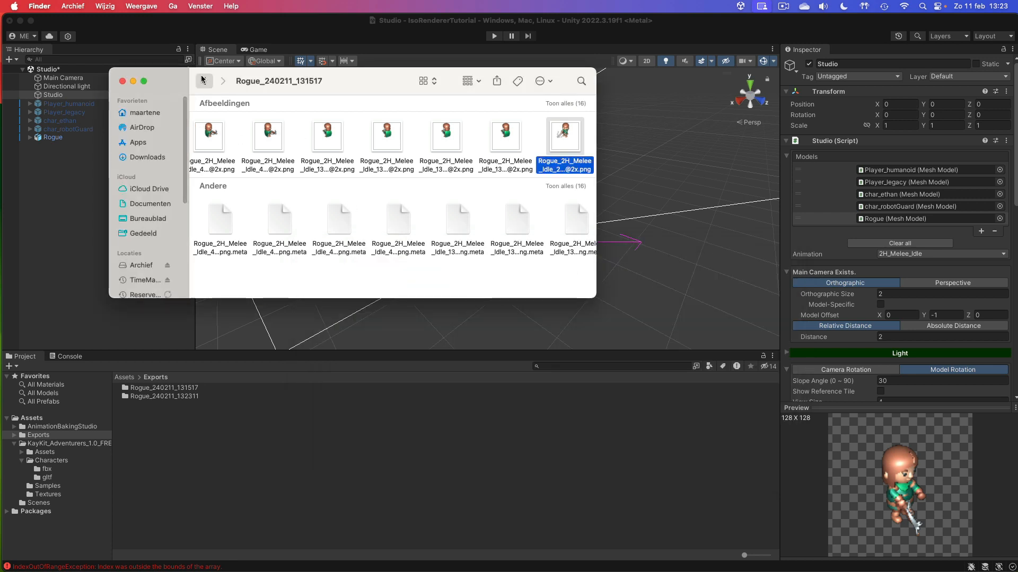
click(202, 79)
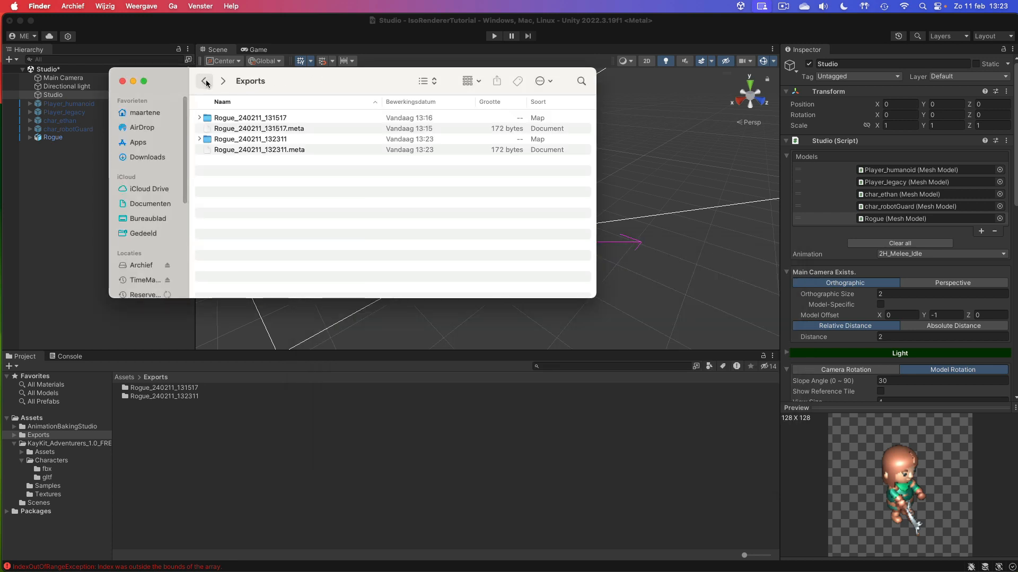
double_click(255, 140)
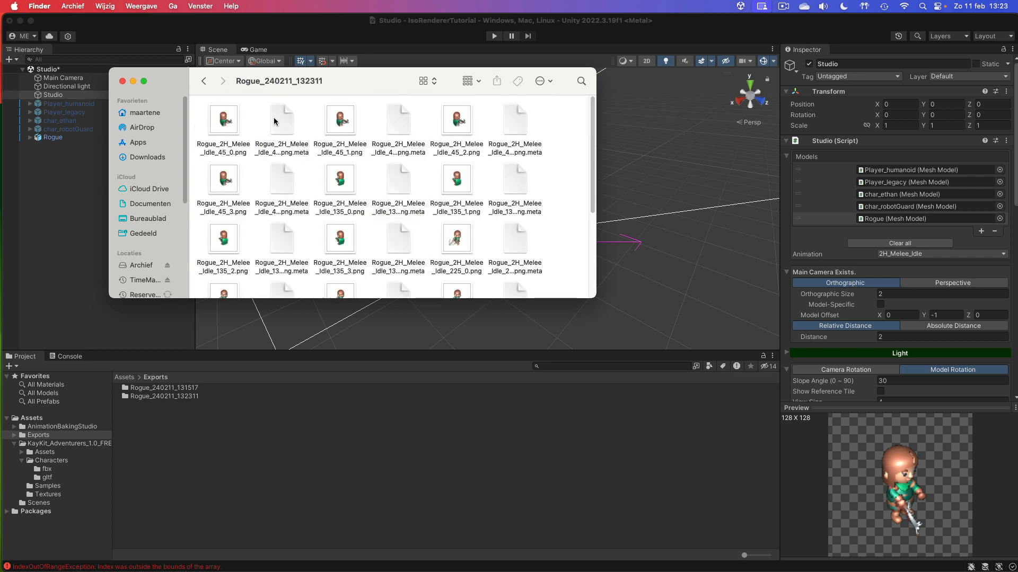
click(467, 80)
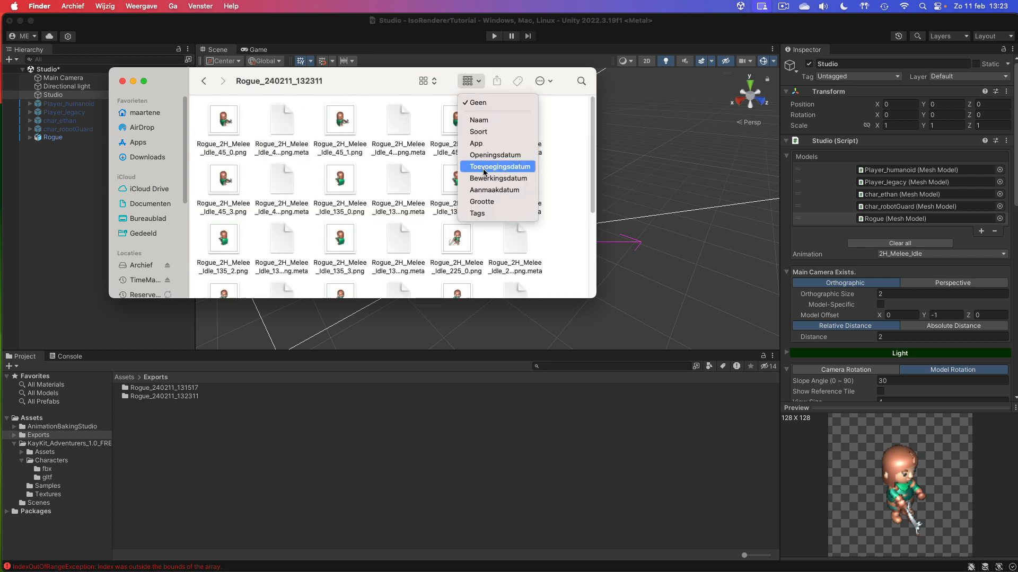
click(484, 133)
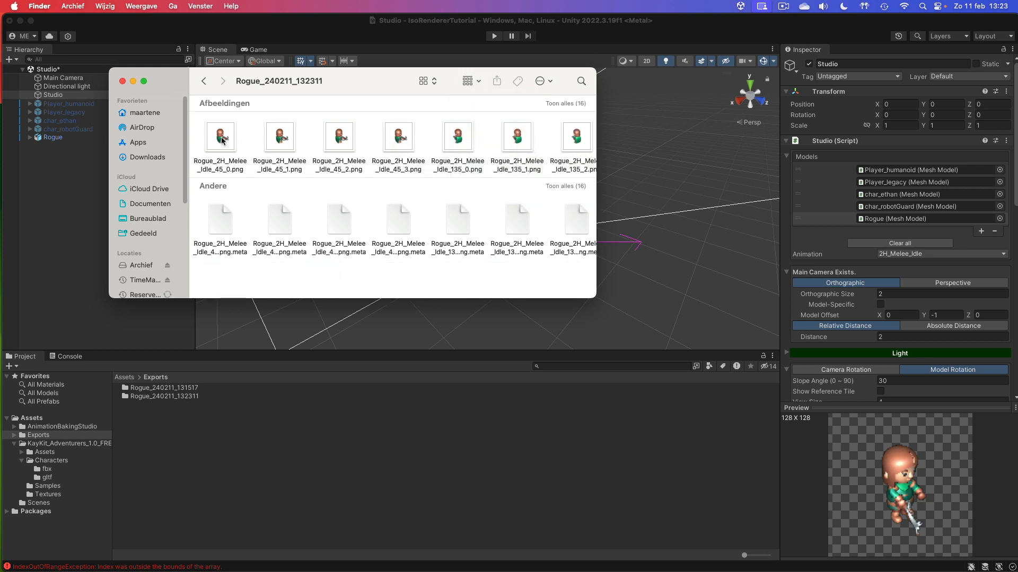
Step: Preview the baked Rogue 2H_Melee_Idle PNG images one after another, from 45_0 through 315_3, and close the preview
click(222, 140)
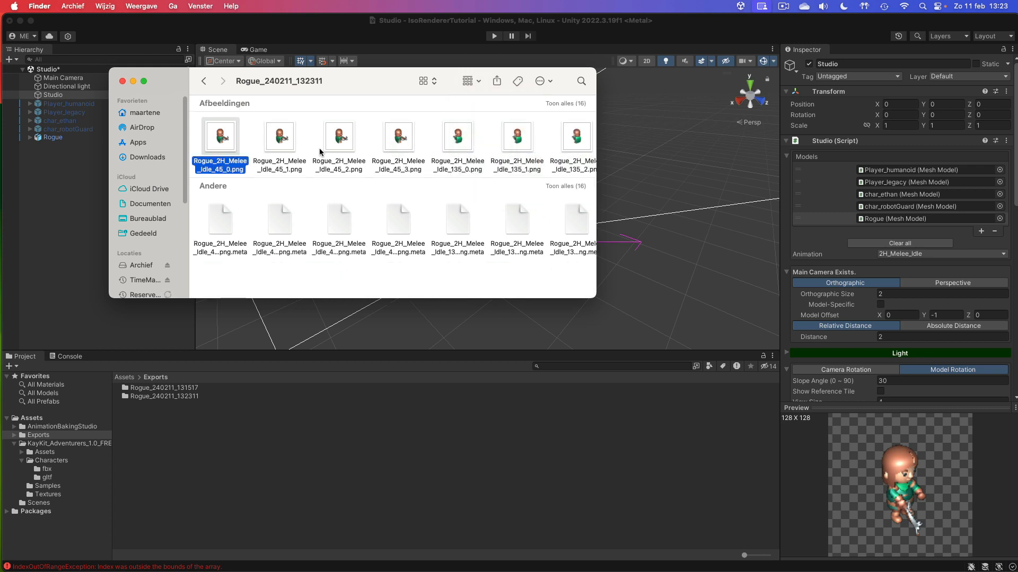
click(279, 142)
click(223, 141)
key(space)
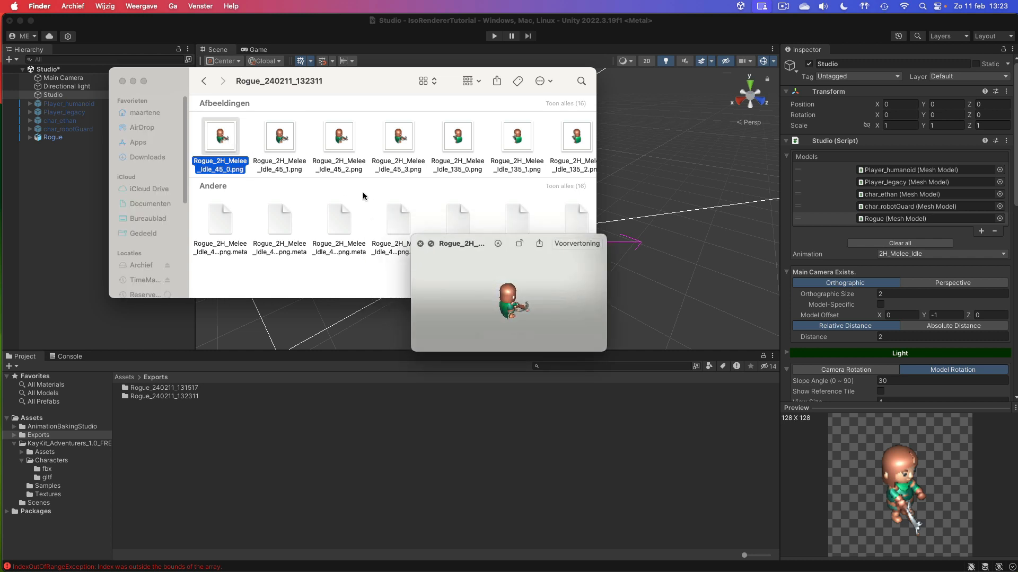
key(Right)
key(Right)
key(Right)
key(Right)
key(Right)
key(Right)
key(Right)
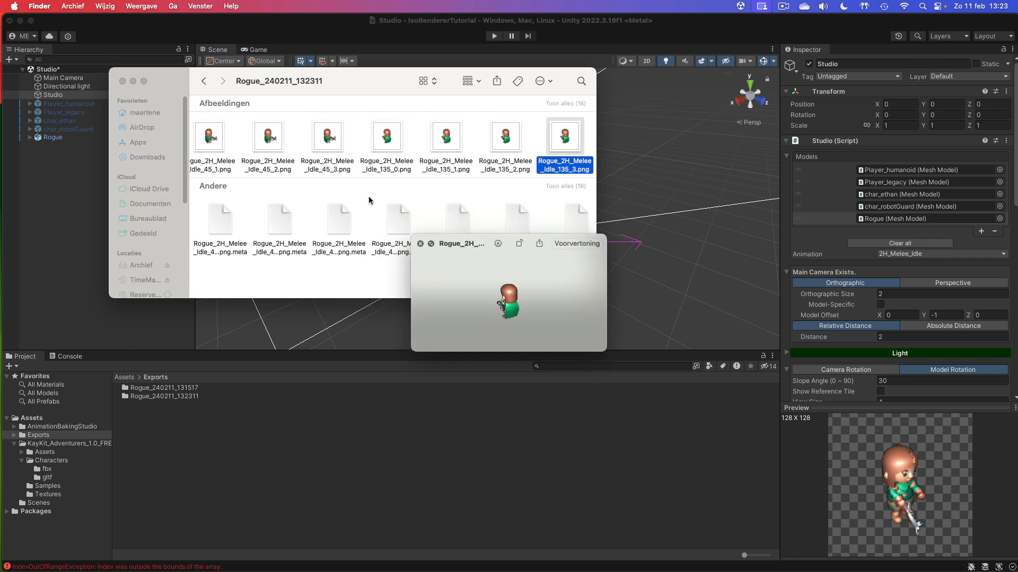
key(Right)
key(Right)
key(Right)
key(Right)
key(Right)
key(Right)
key(Right)
key(Right)
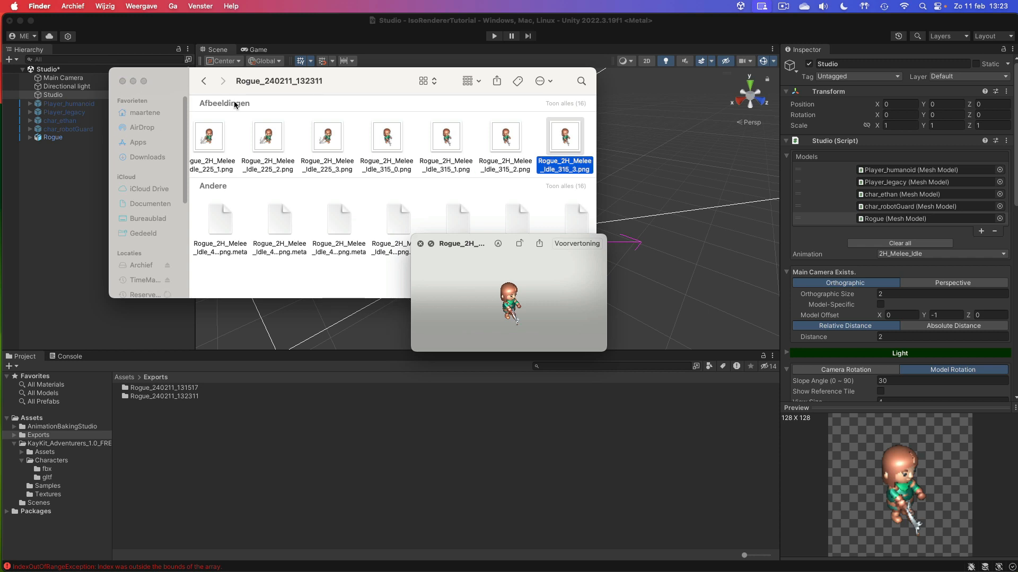
click(380, 98)
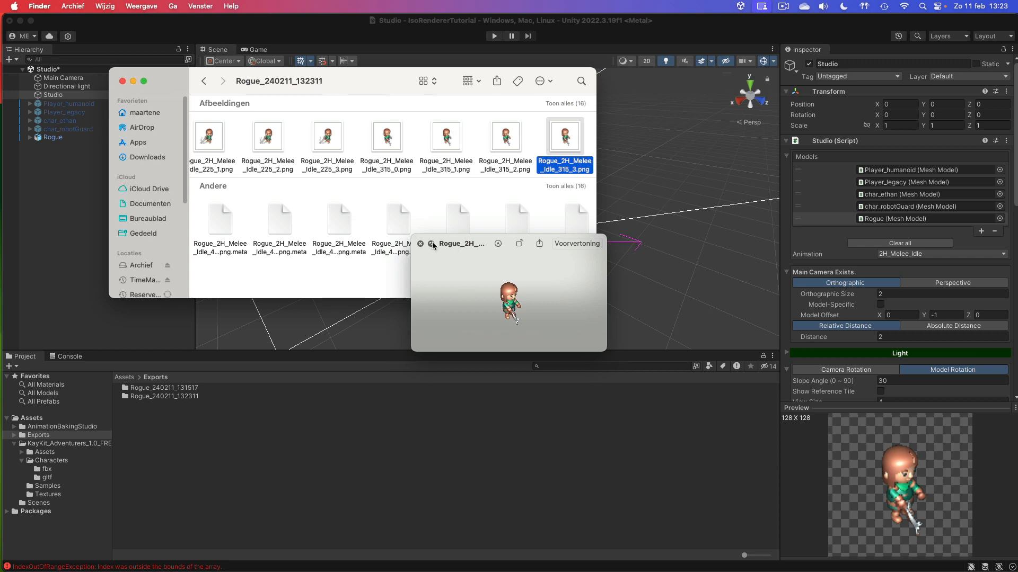
key(space)
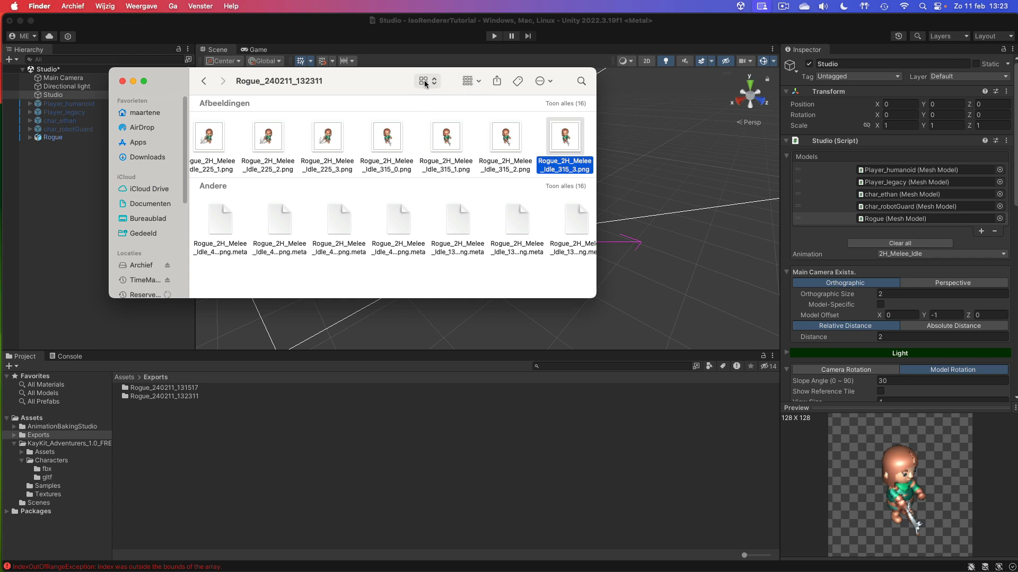
key(shift+Left)
key(shift+Left)
key(shift+Left)
key(shift+Left)
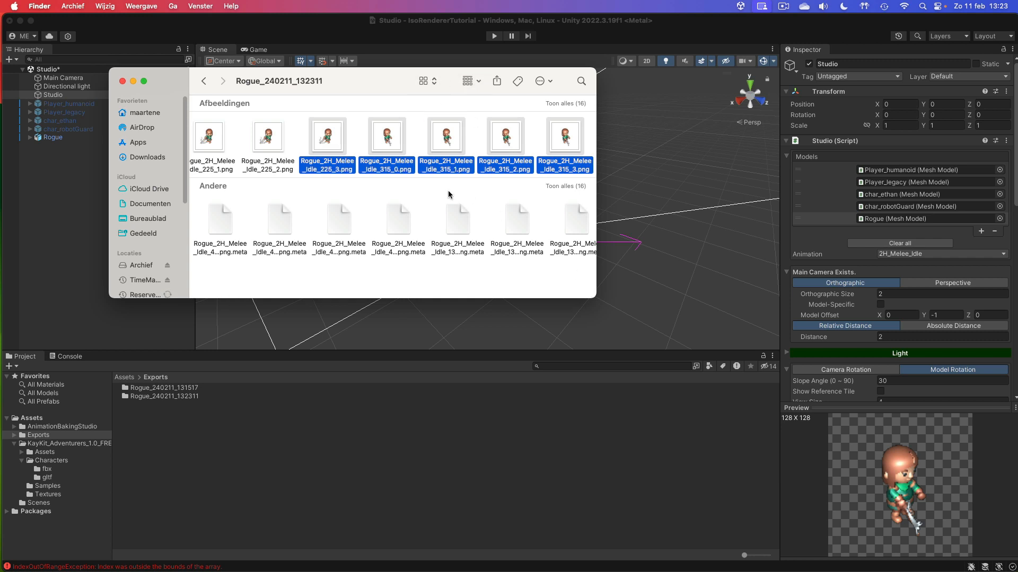
key(shift+Left)
key(shift+Left)
key(shift+Left)
key(shift+Left)
key(shift+Left)
key(shift+Left)
key(shift+Left)
key(shift+Left)
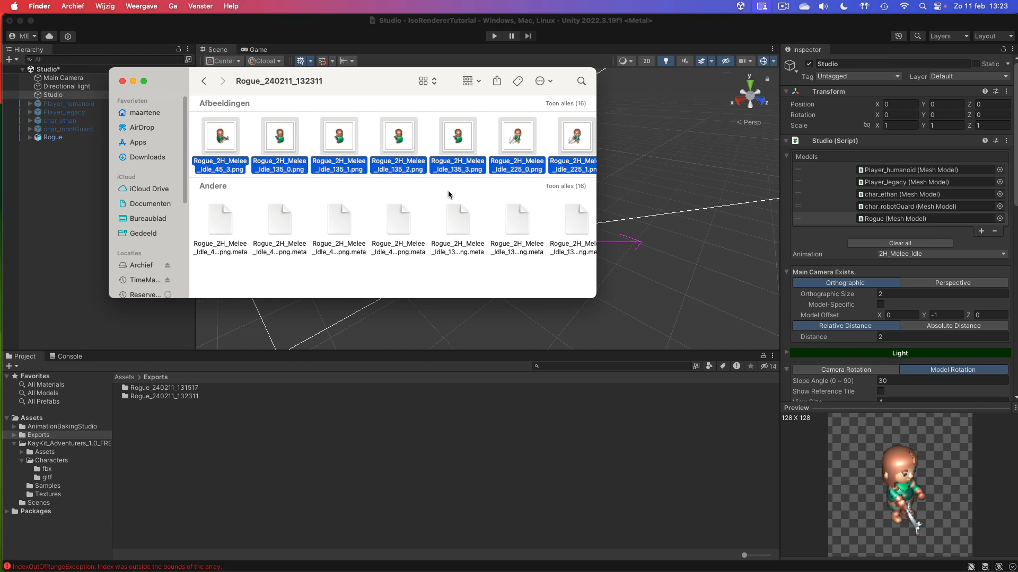
key(shift+Left)
key(shift+Left)
key(shift+Left)
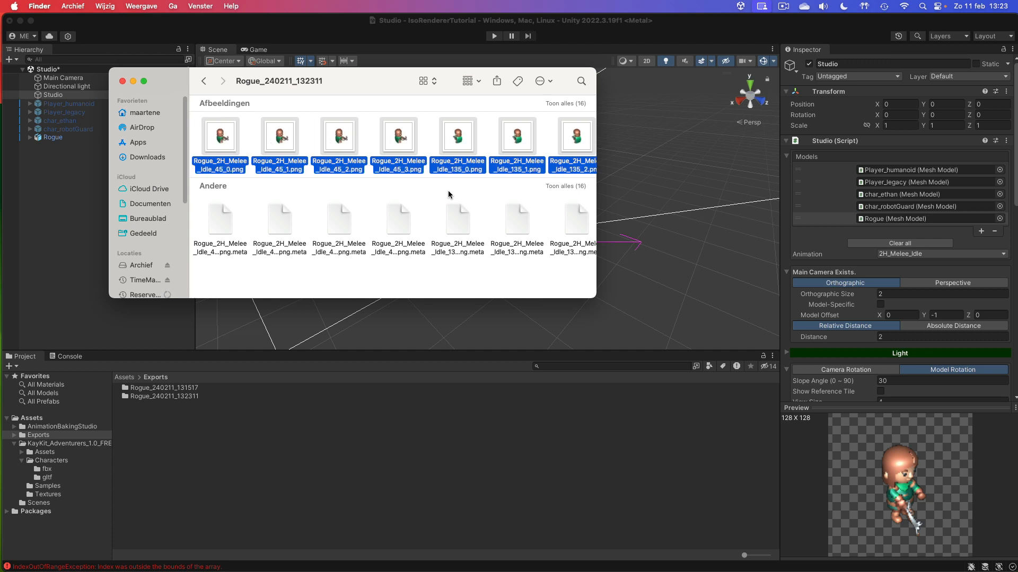
click(85, 6)
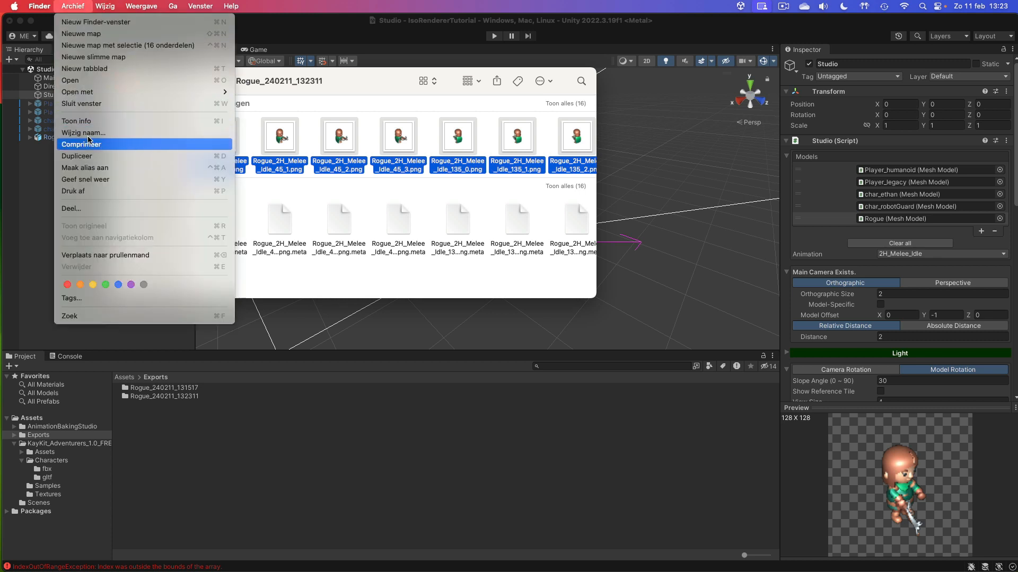
click(94, 136)
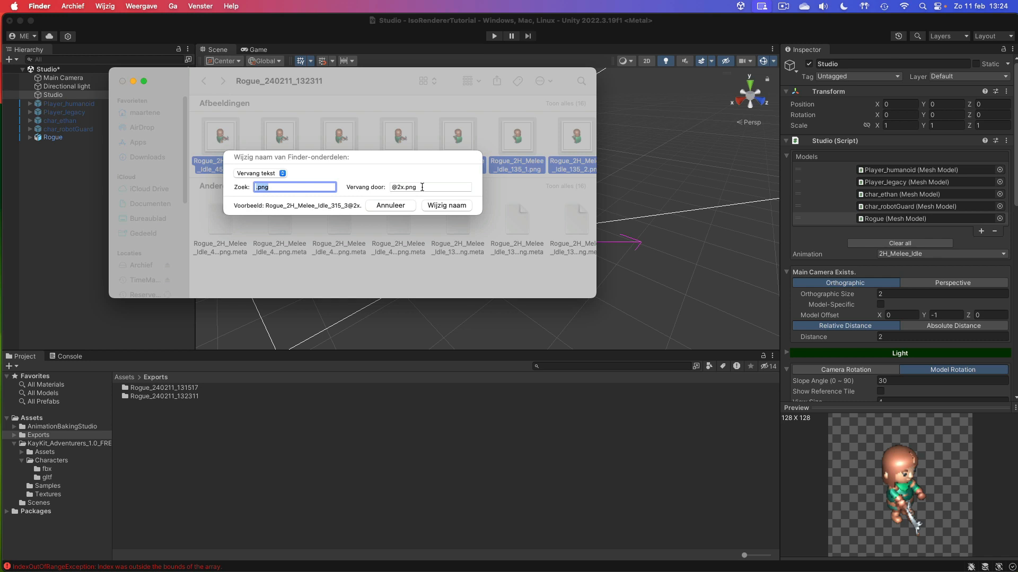
key(Tab)
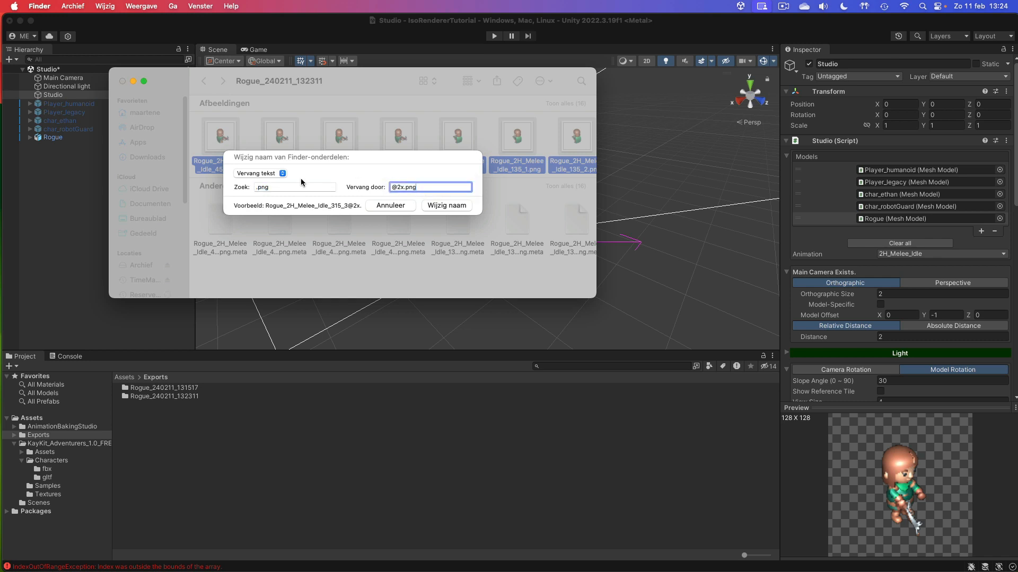
click(288, 188)
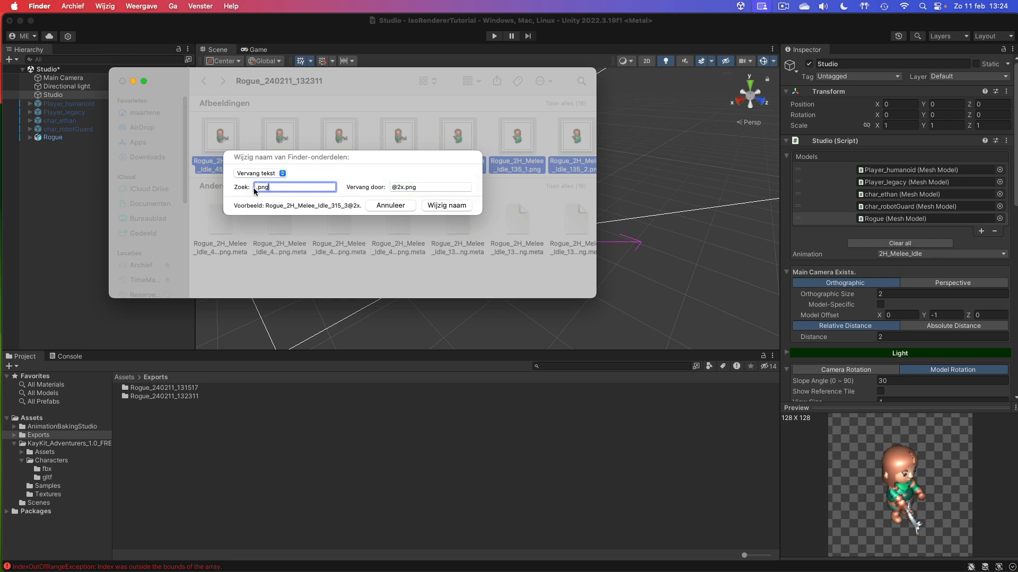
click(432, 187)
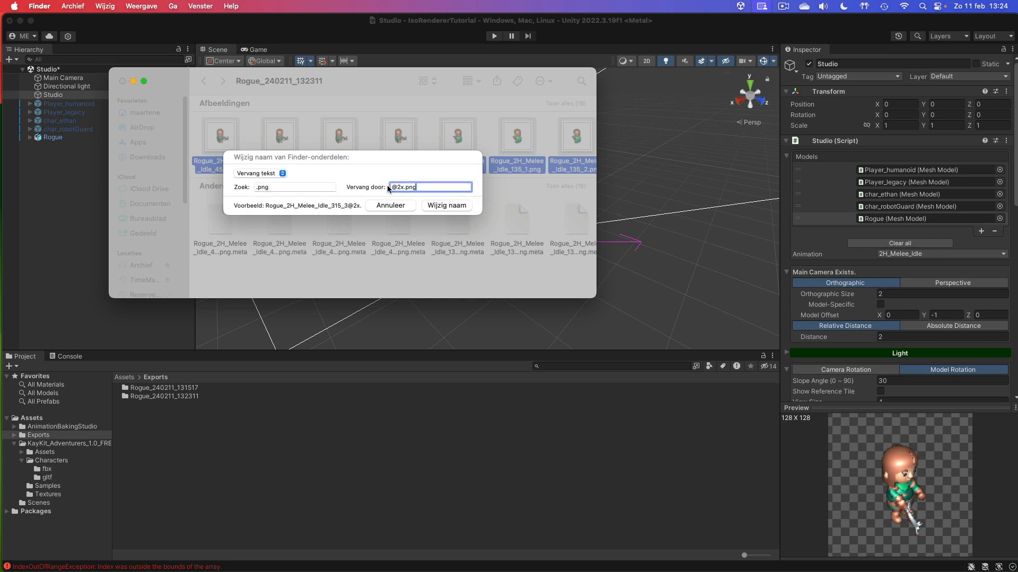
click(444, 205)
drag(370, 84, 457, 150)
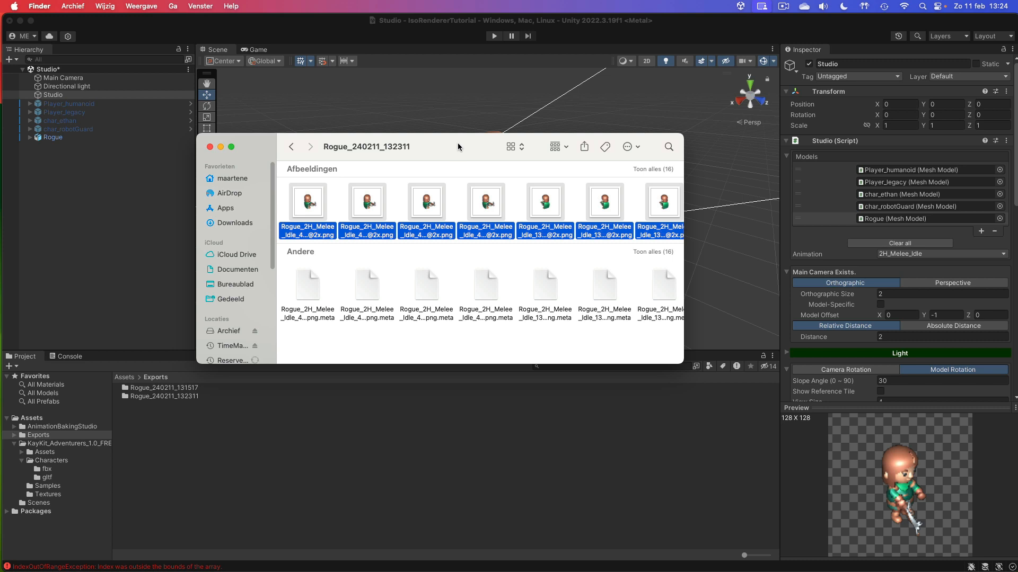
drag(458, 147, 475, 156)
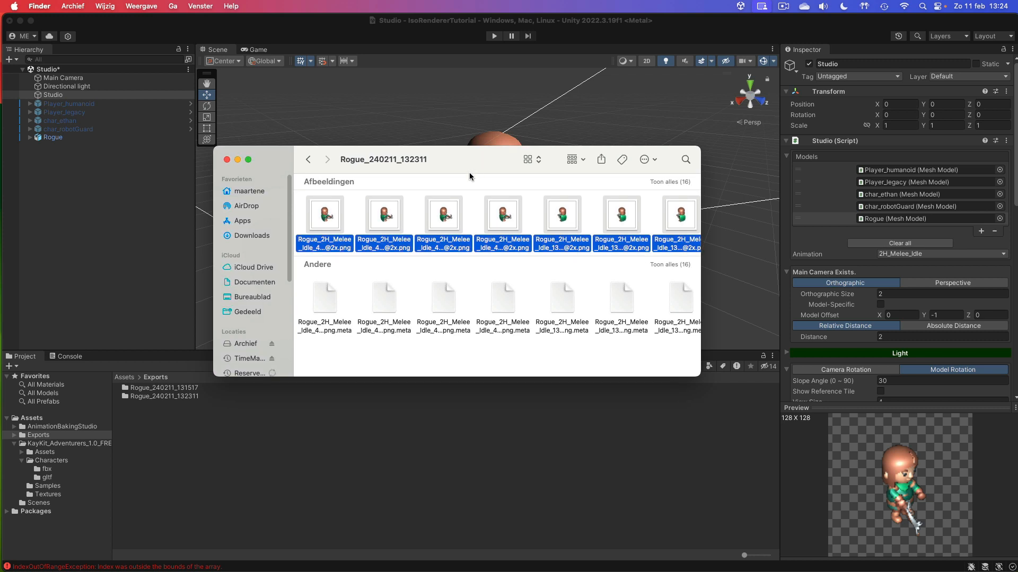
click(475, 206)
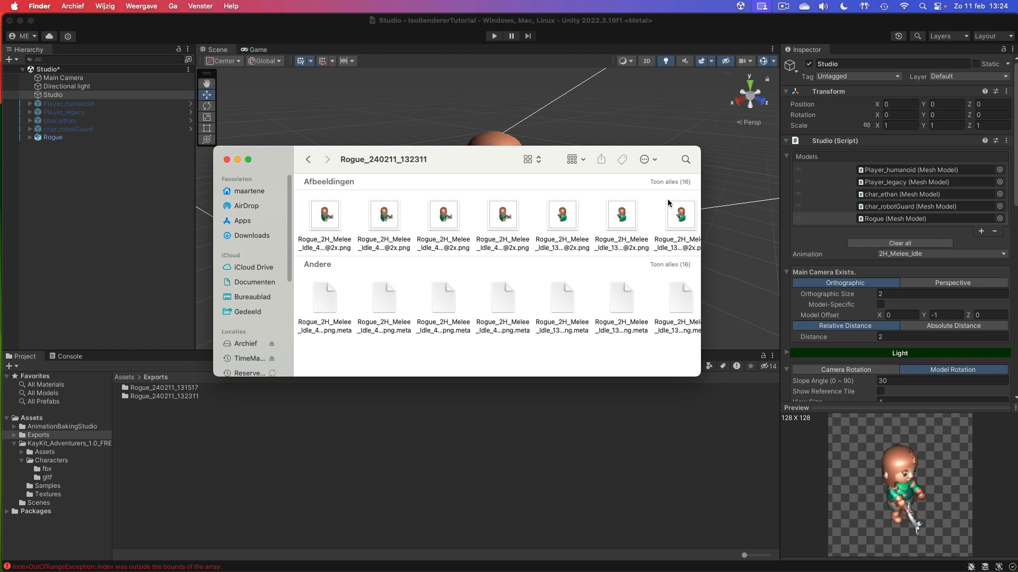
drag(459, 159, 490, 183)
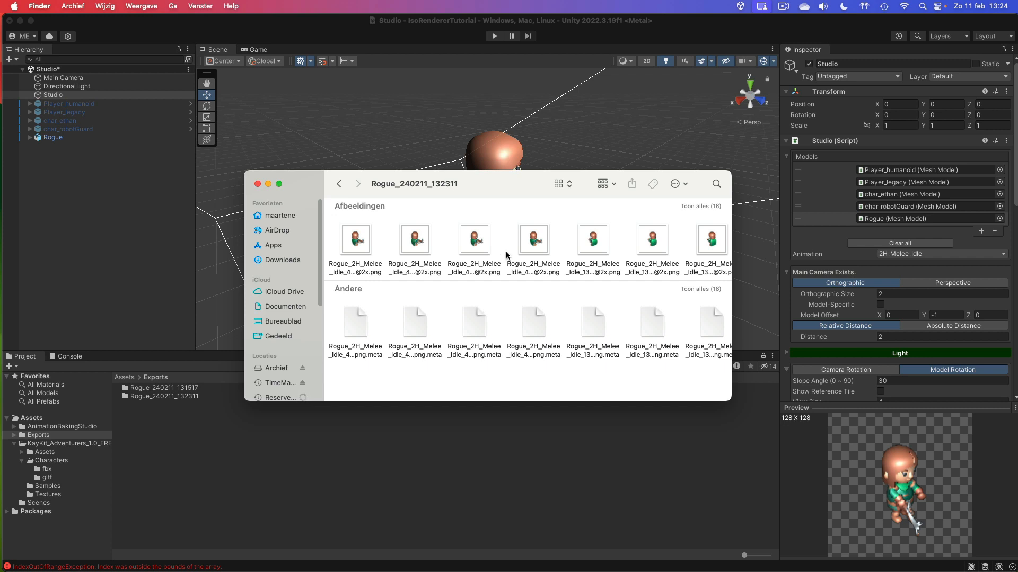
Step: Switch back to Unity and look over the Studio object's camera and view settings
click(839, 33)
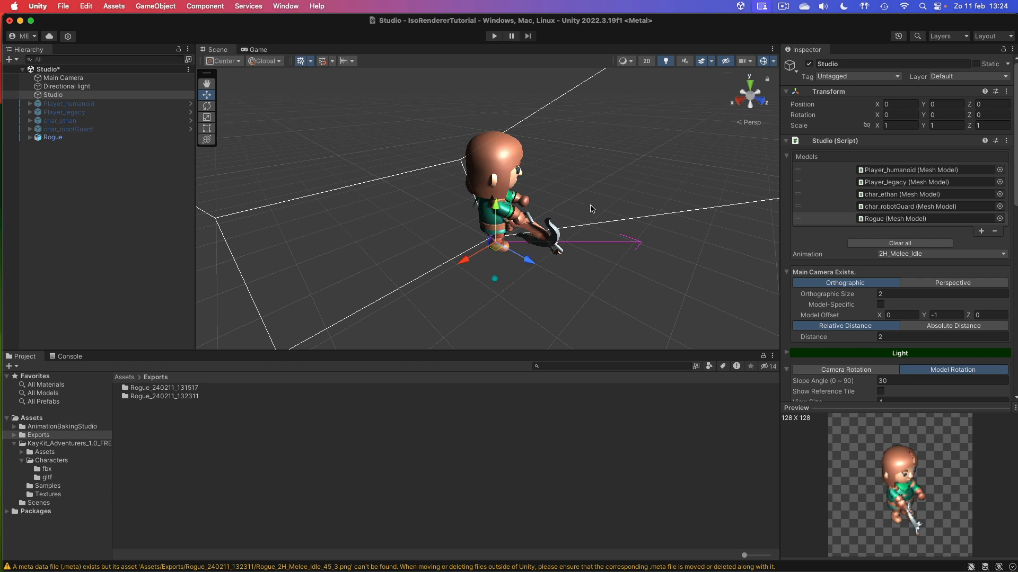
scroll(820, 255, down, 5)
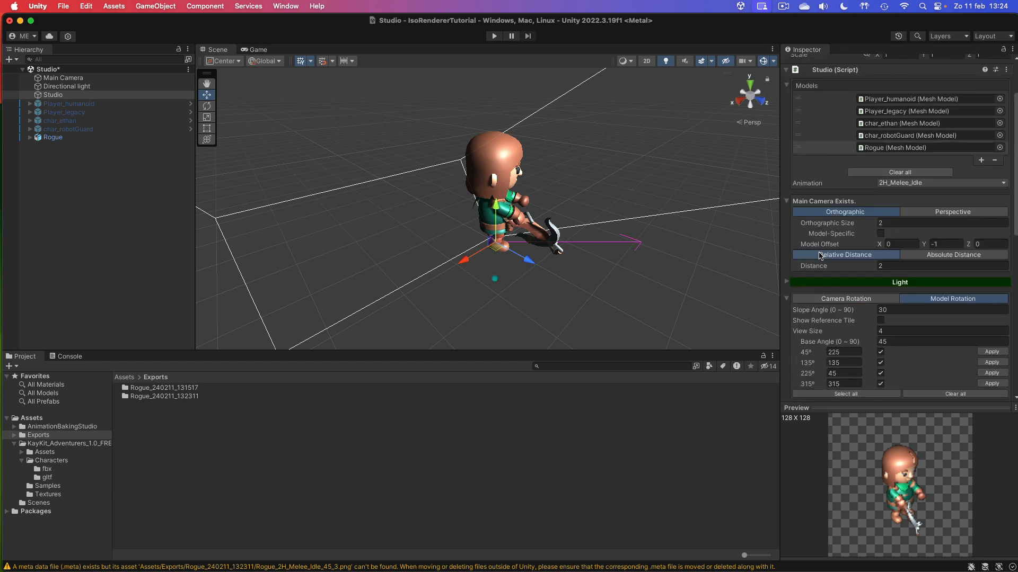
scroll(820, 256, up, 5)
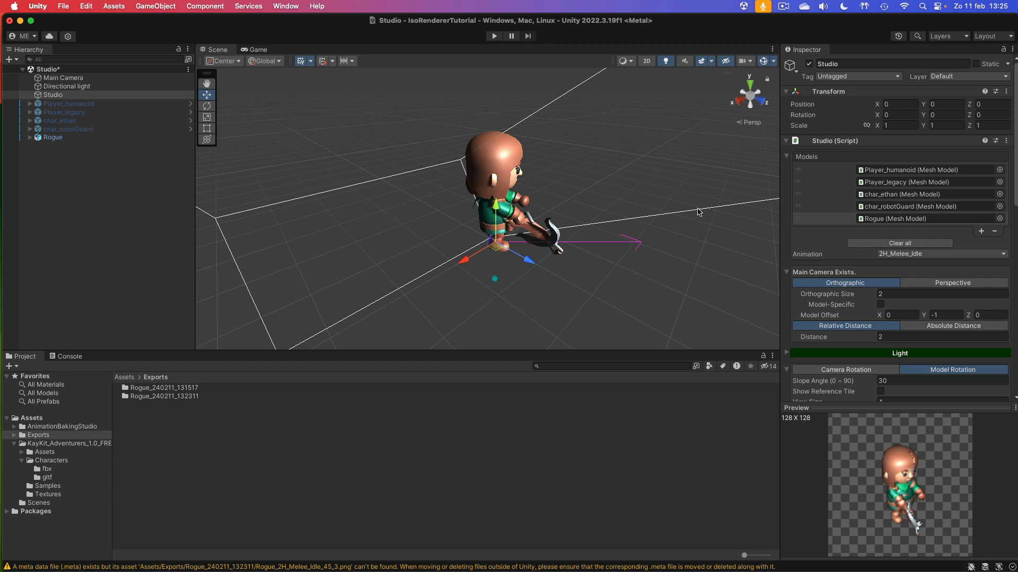
click(783, 6)
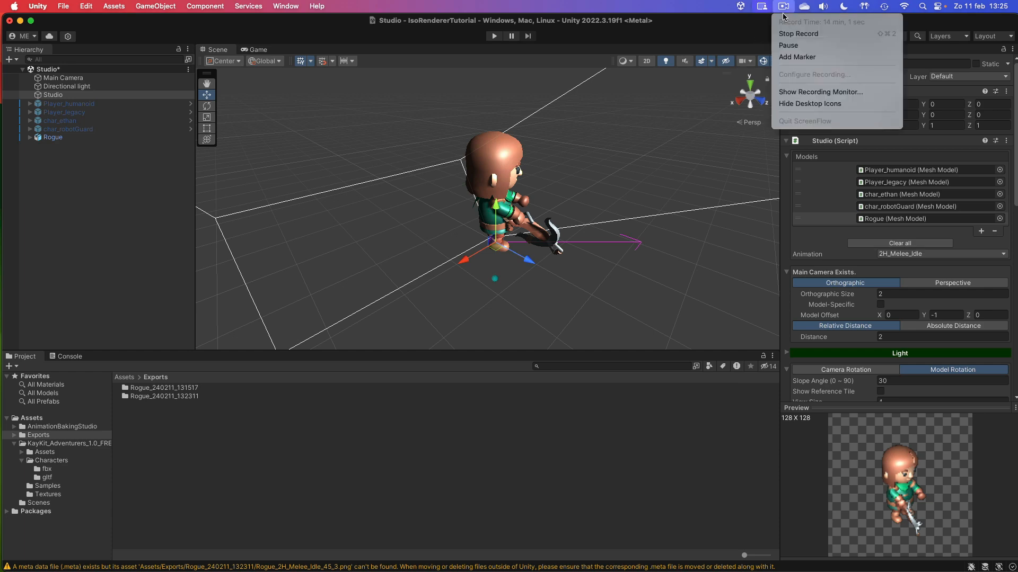